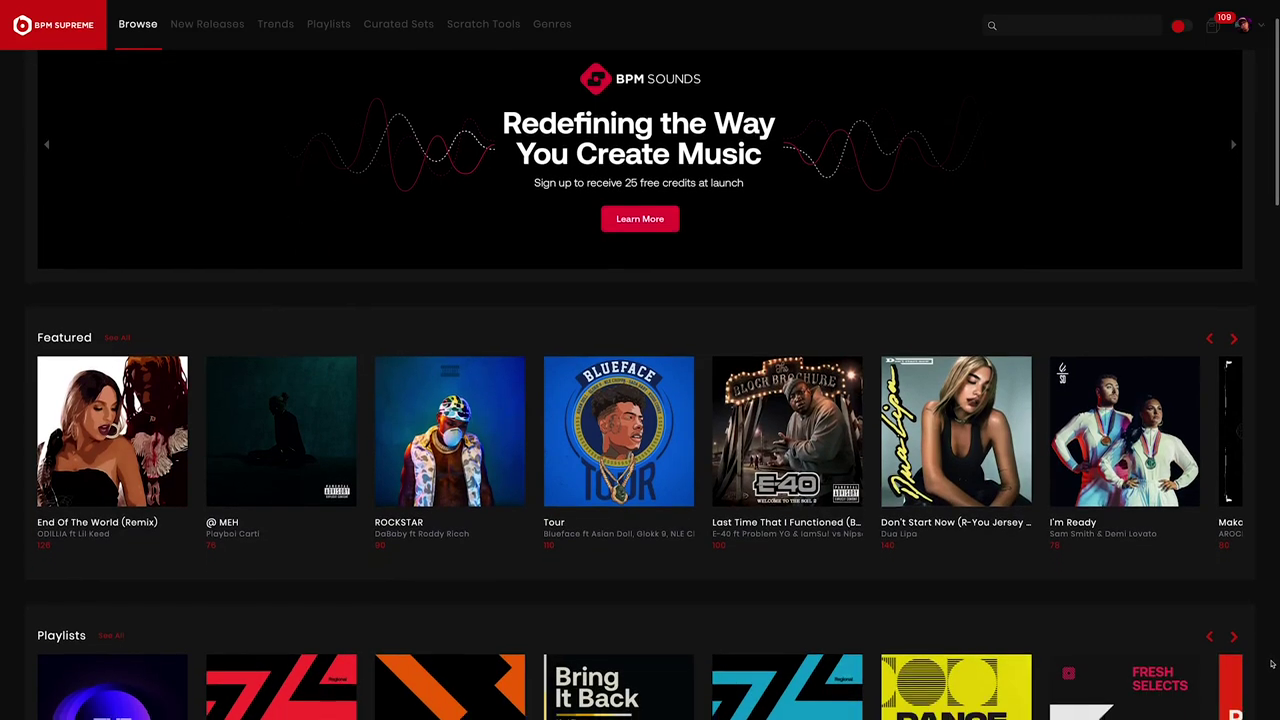
- Scroll through the page, then search the catalogue for 'bunny'
{"action": "scroll", "coordinate": [1271, 664], "scroll_direction": "down", "scroll_amount": 3}
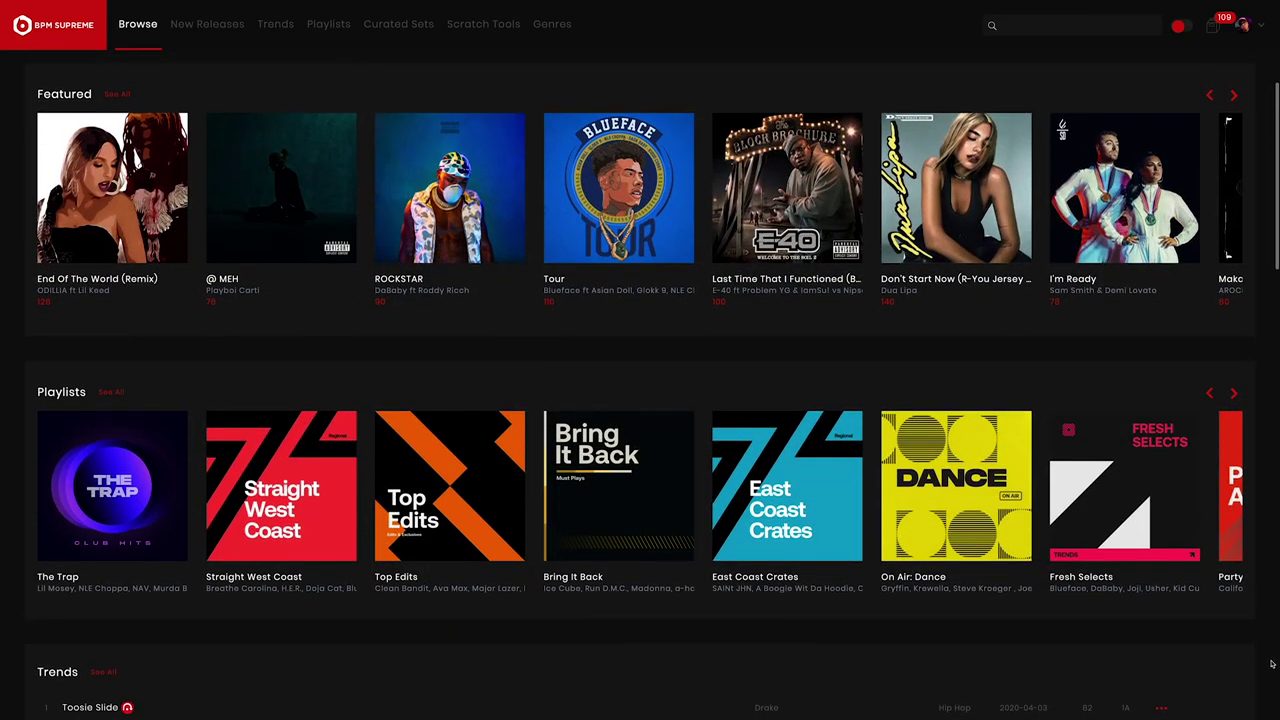
{"action": "scroll", "coordinate": [1271, 664], "scroll_direction": "down", "scroll_amount": 3}
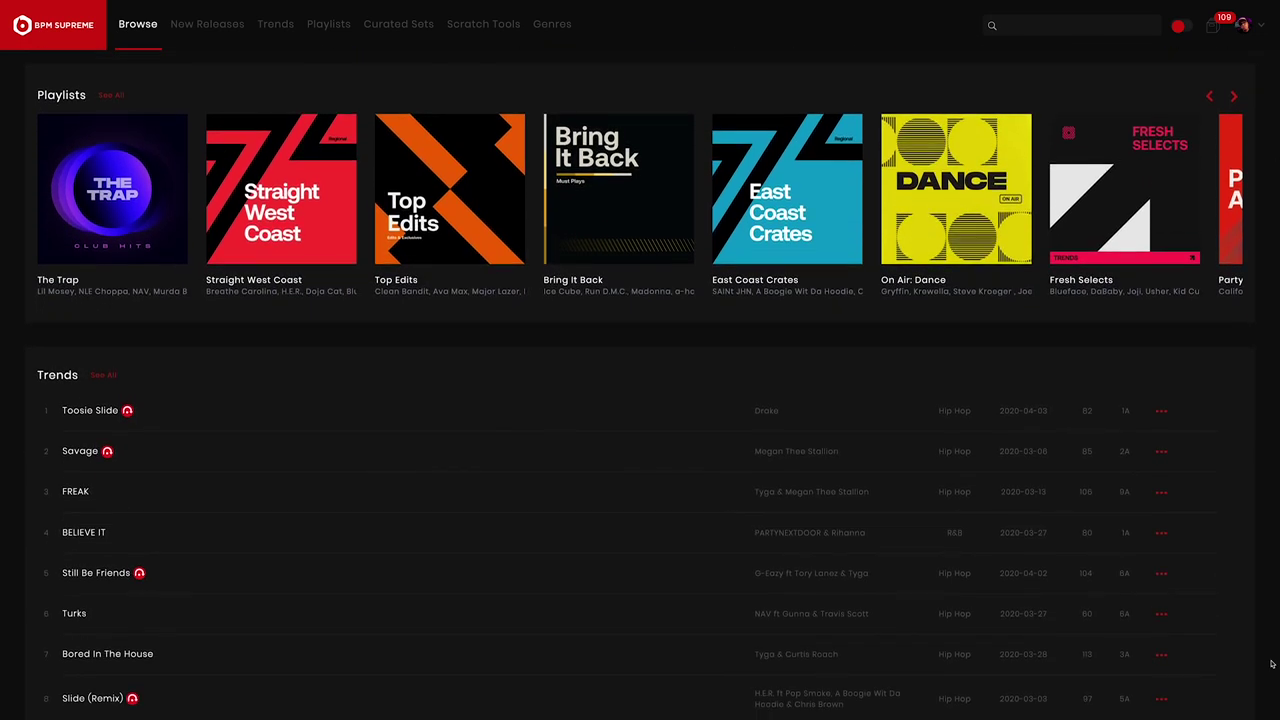
{"action": "scroll", "coordinate": [1271, 664], "scroll_direction": "down", "scroll_amount": 2}
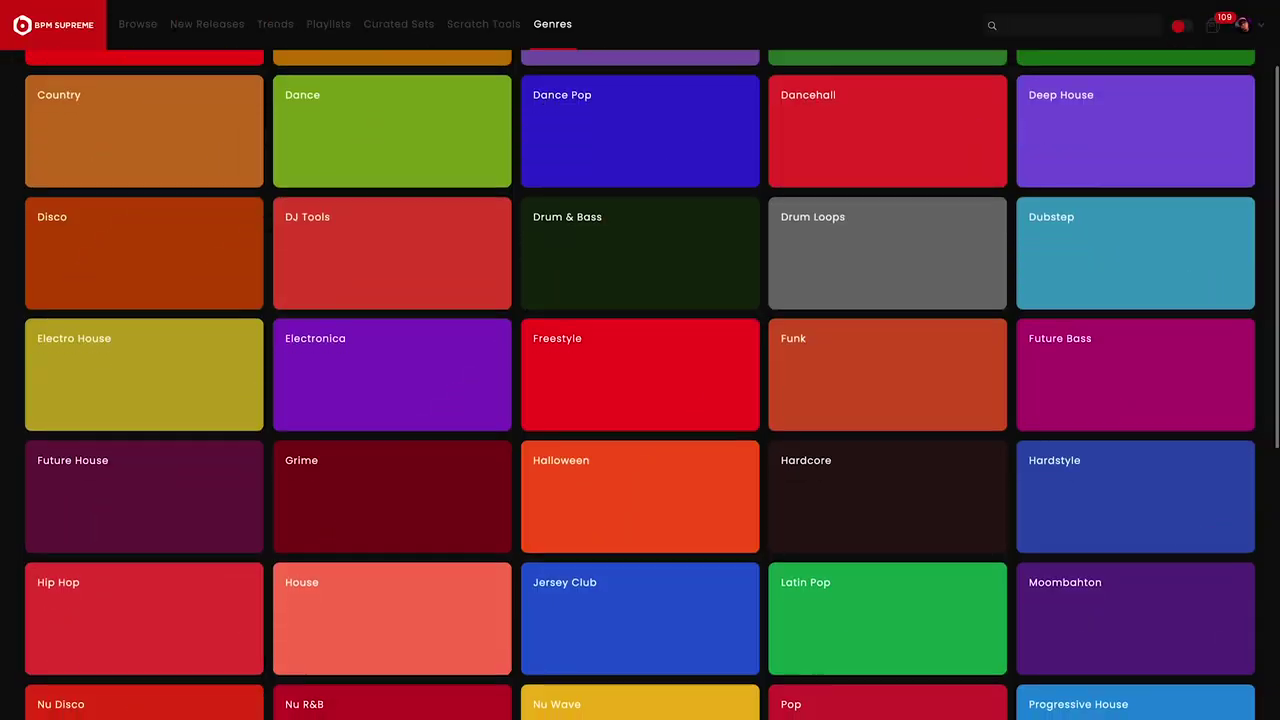
{"action": "scroll", "coordinate": [640, 390], "scroll_direction": "down", "scroll_amount": 1}
{"action": "scroll", "coordinate": [640, 390], "scroll_direction": "down", "scroll_amount": 2}
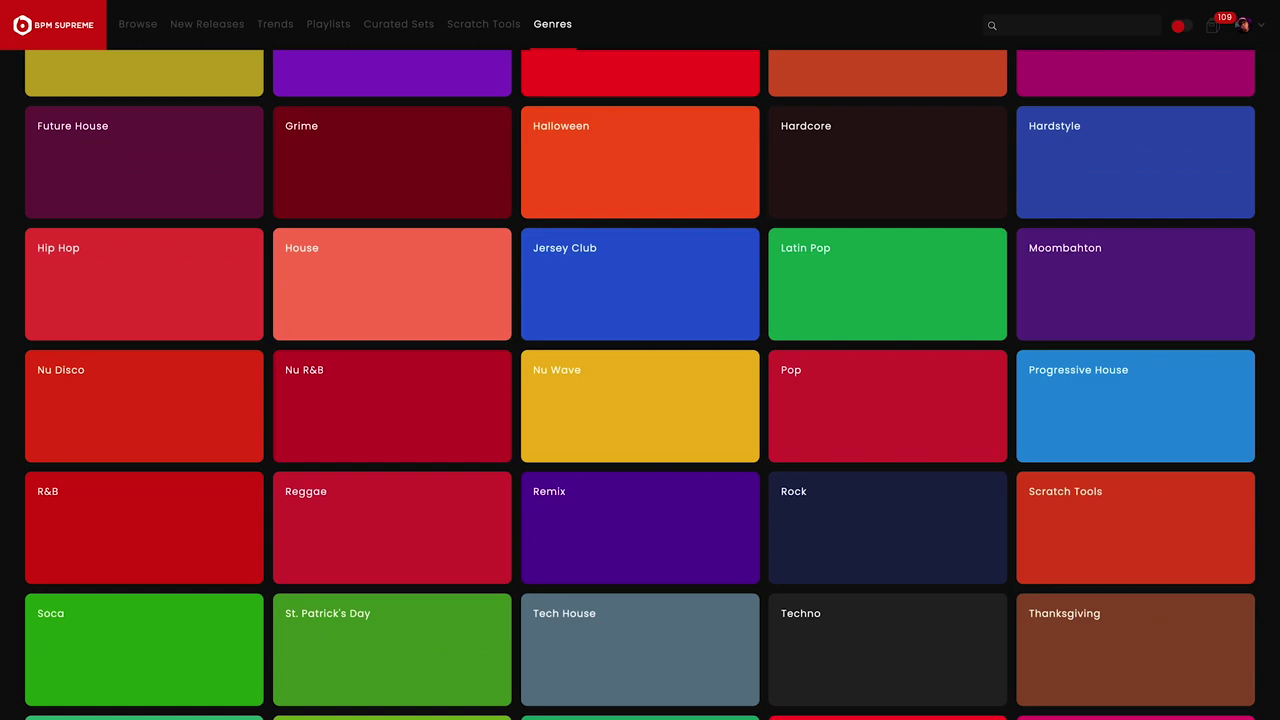
{"action": "scroll", "coordinate": [640, 390], "scroll_direction": "up", "scroll_amount": 2}
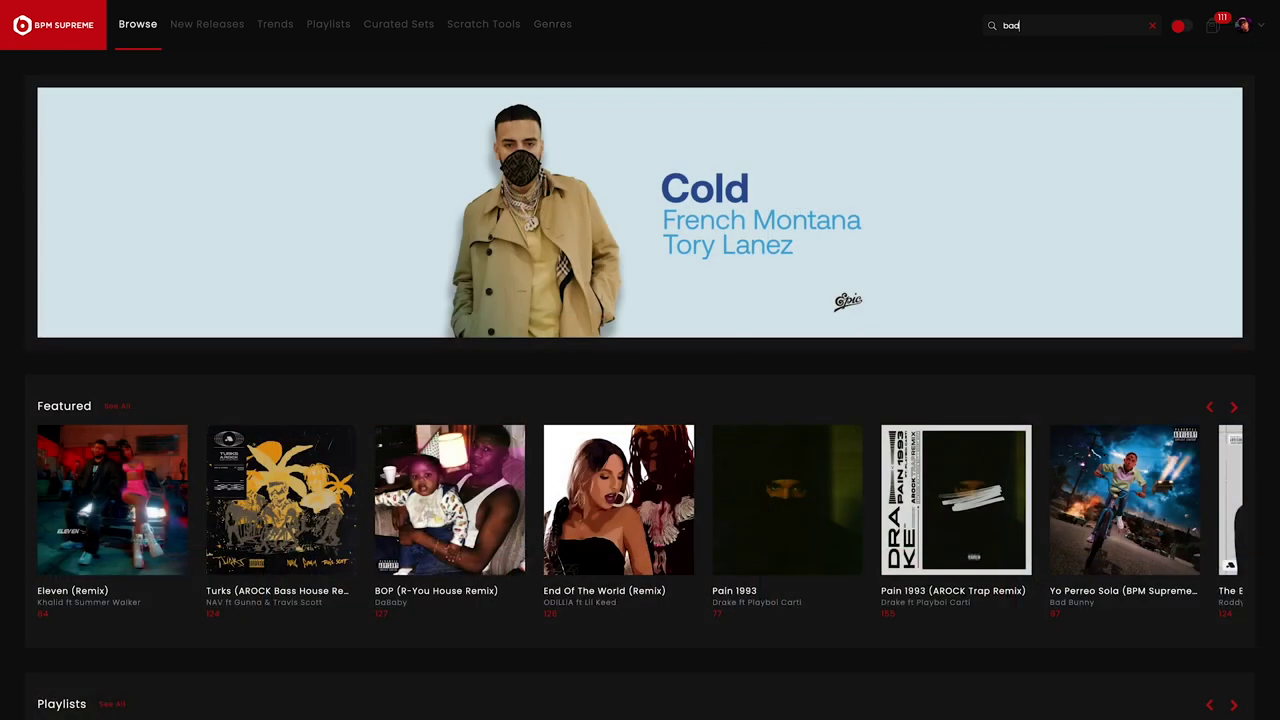
{"action": "type", "text": "bunny"}
{"action": "key", "text": "Return"}
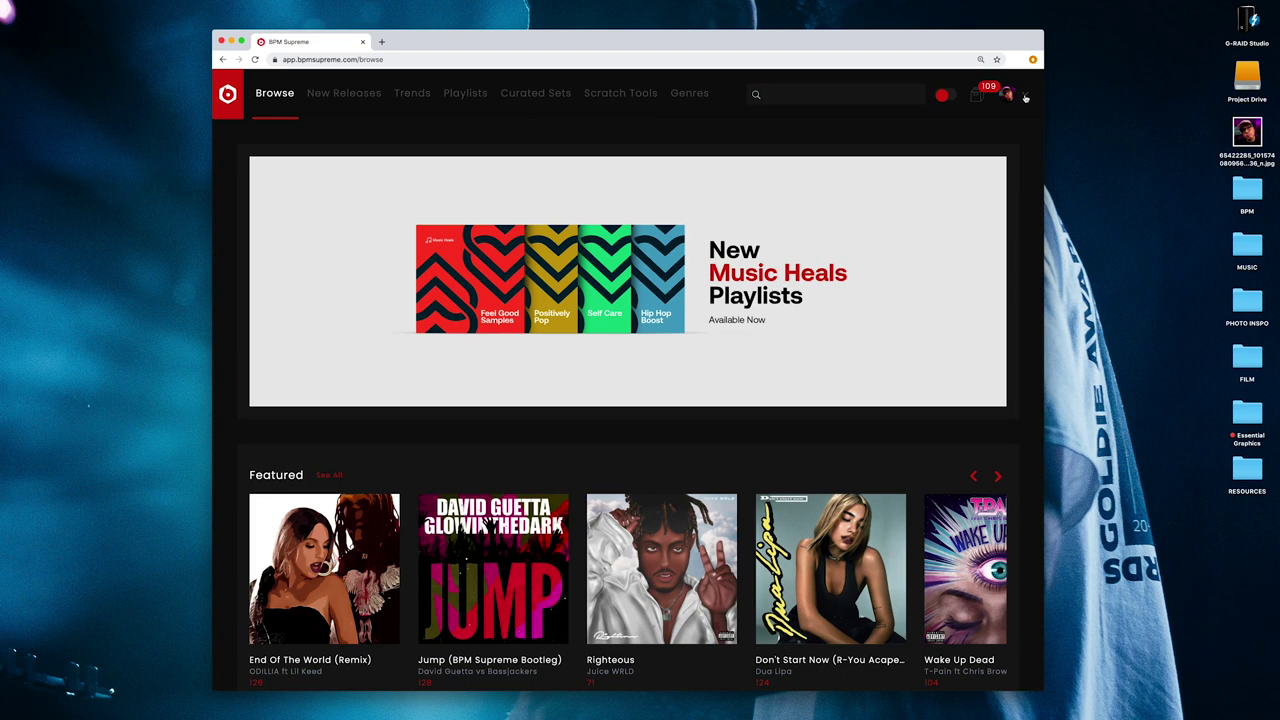
- Switch the browser to fullscreen from the account menu, then exit fullscreen again
{"action": "left_click", "coordinate": [1025, 97]}
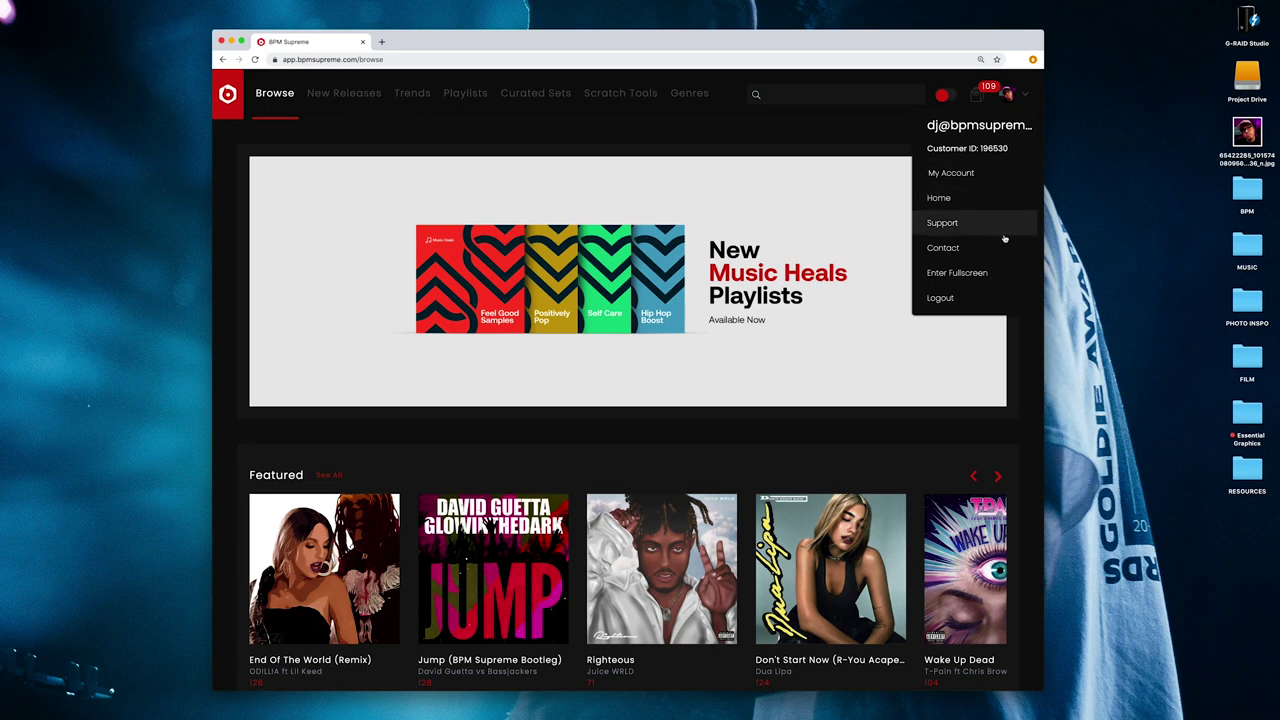
{"action": "left_click", "coordinate": [998, 272]}
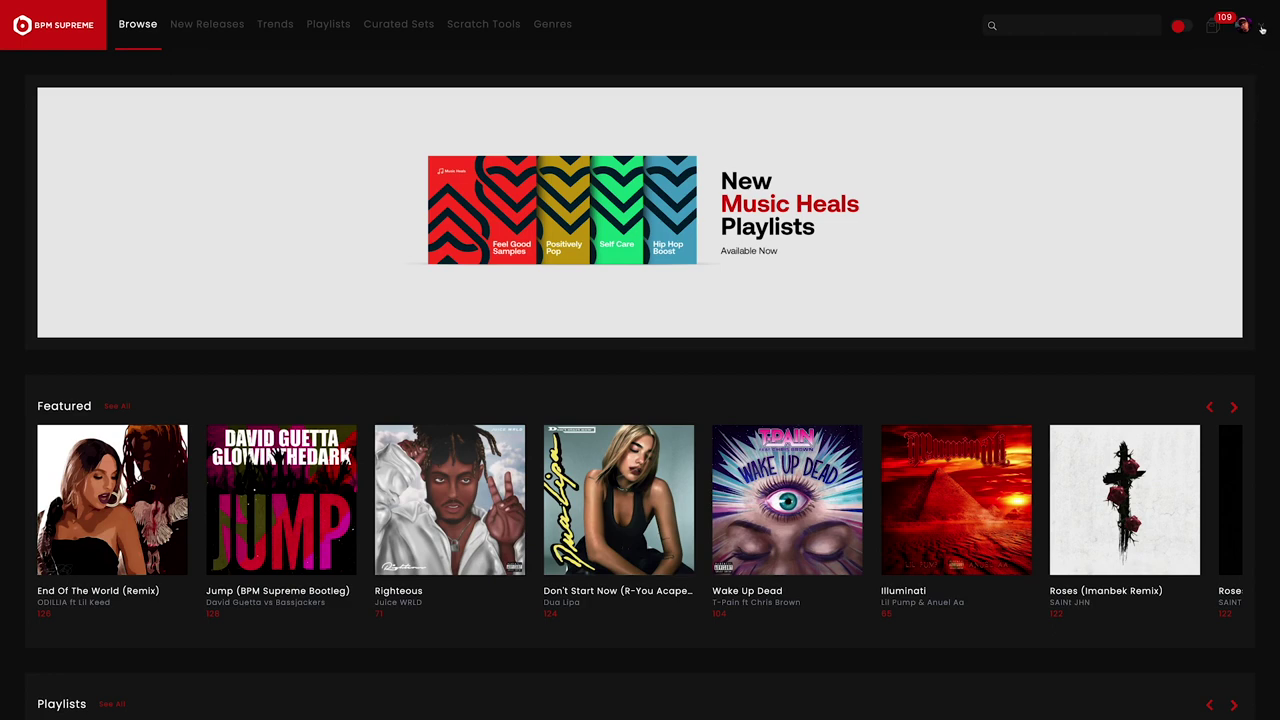
{"action": "left_click", "coordinate": [1262, 29]}
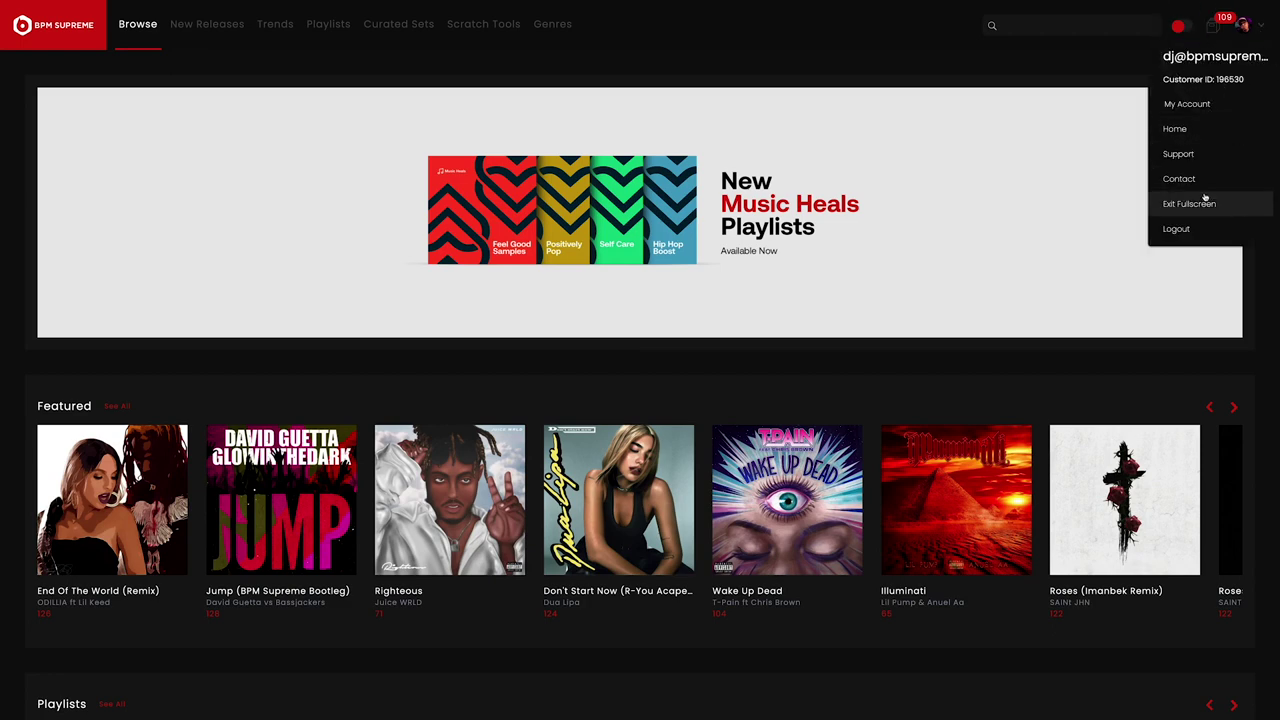
{"action": "left_click", "coordinate": [1201, 204]}
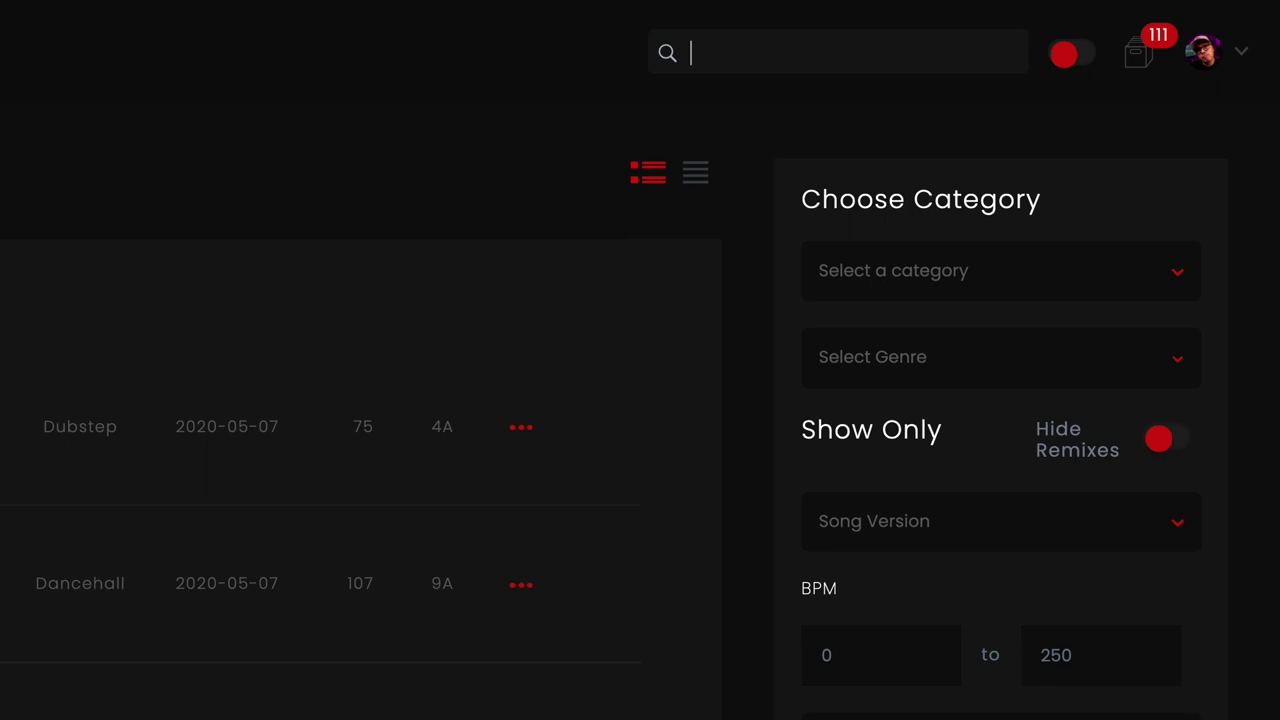
- Enter 'Drake' in the search box to list tracks like Pain 1993 and Toosie Slide
{"action": "type", "text": "Drake"}
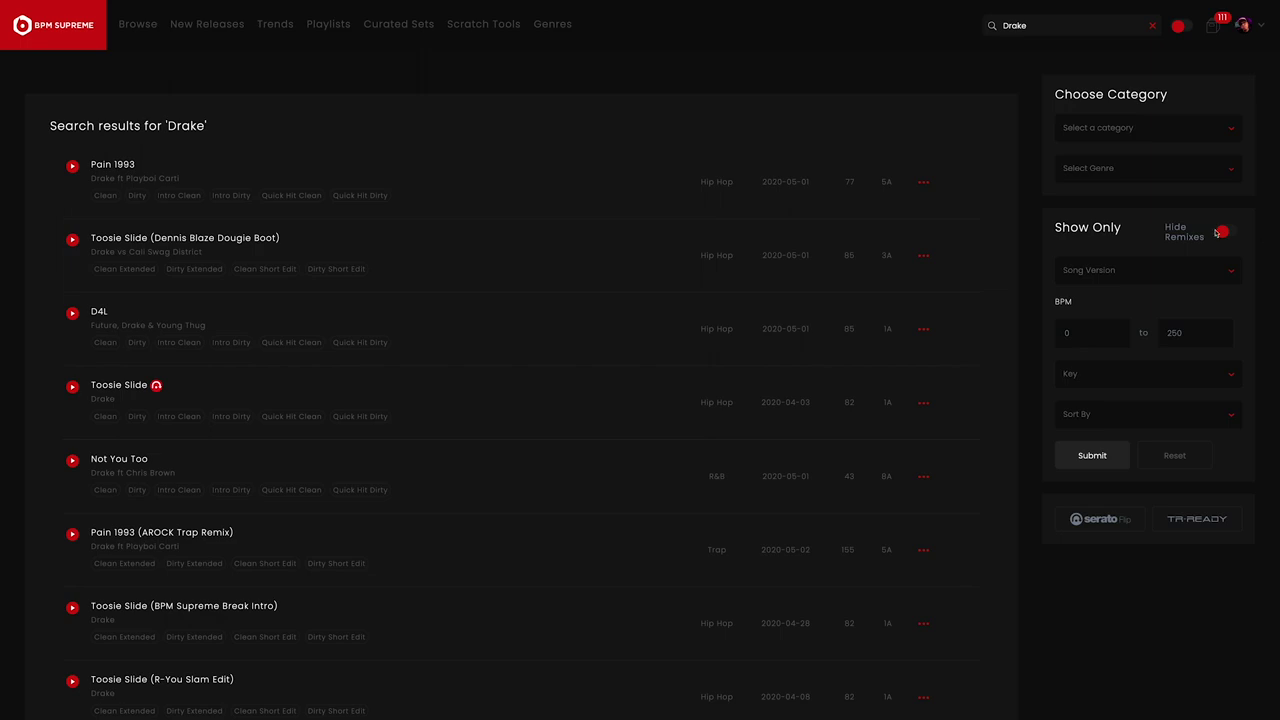
- Filter by category Hip Hop / R&B, genre Hip Hop and version Intro Clean
{"action": "left_click", "coordinate": [1230, 133]}
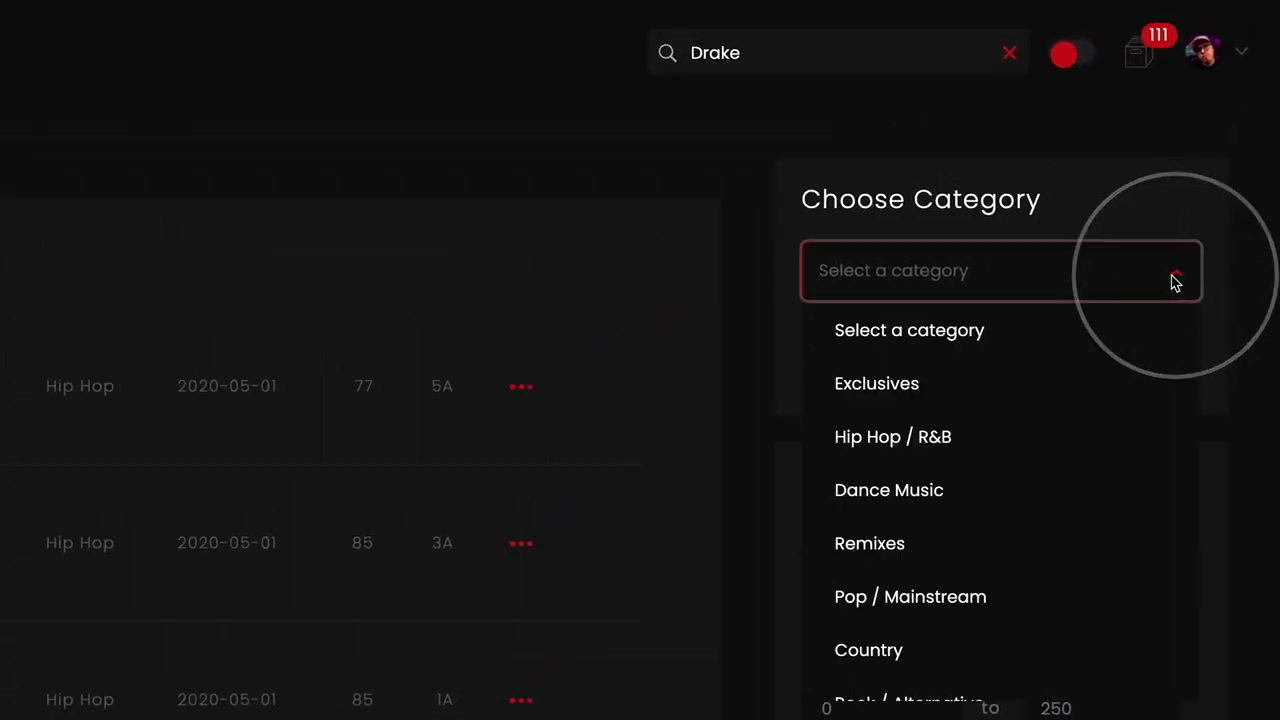
{"action": "left_click", "coordinate": [1069, 432]}
{"action": "left_click", "coordinate": [1177, 372]}
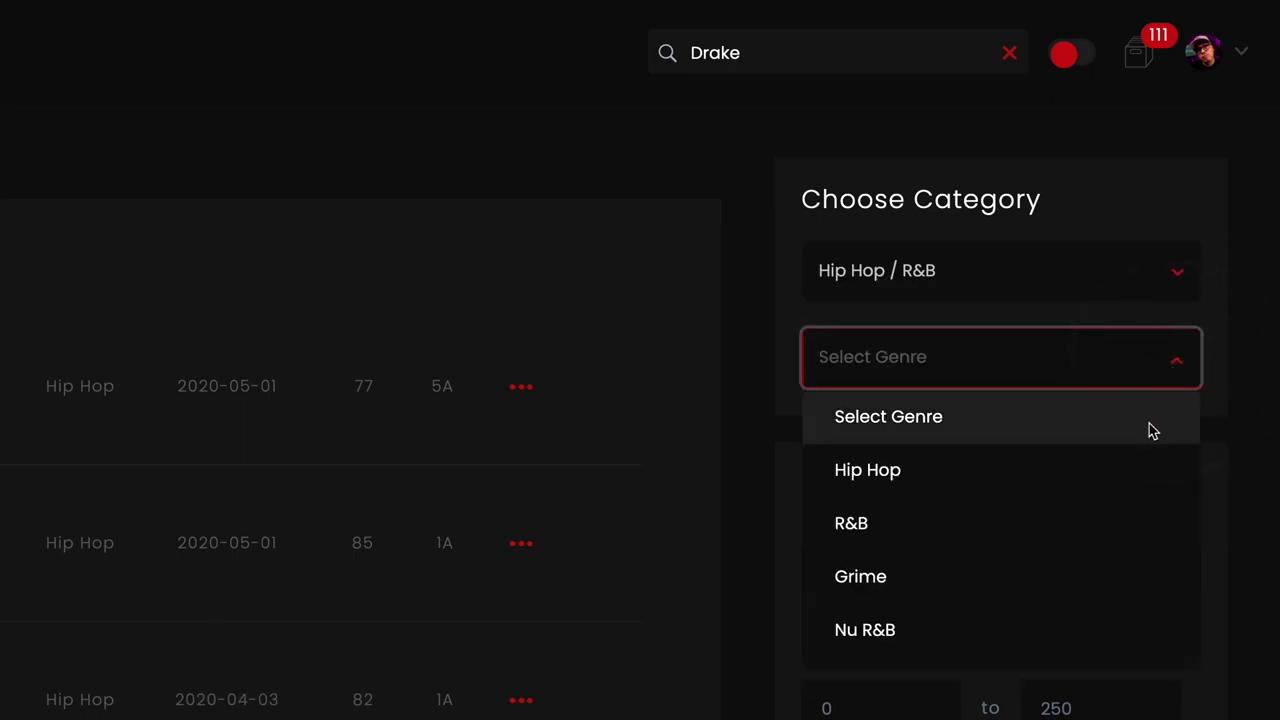
{"action": "left_click", "coordinate": [1143, 455]}
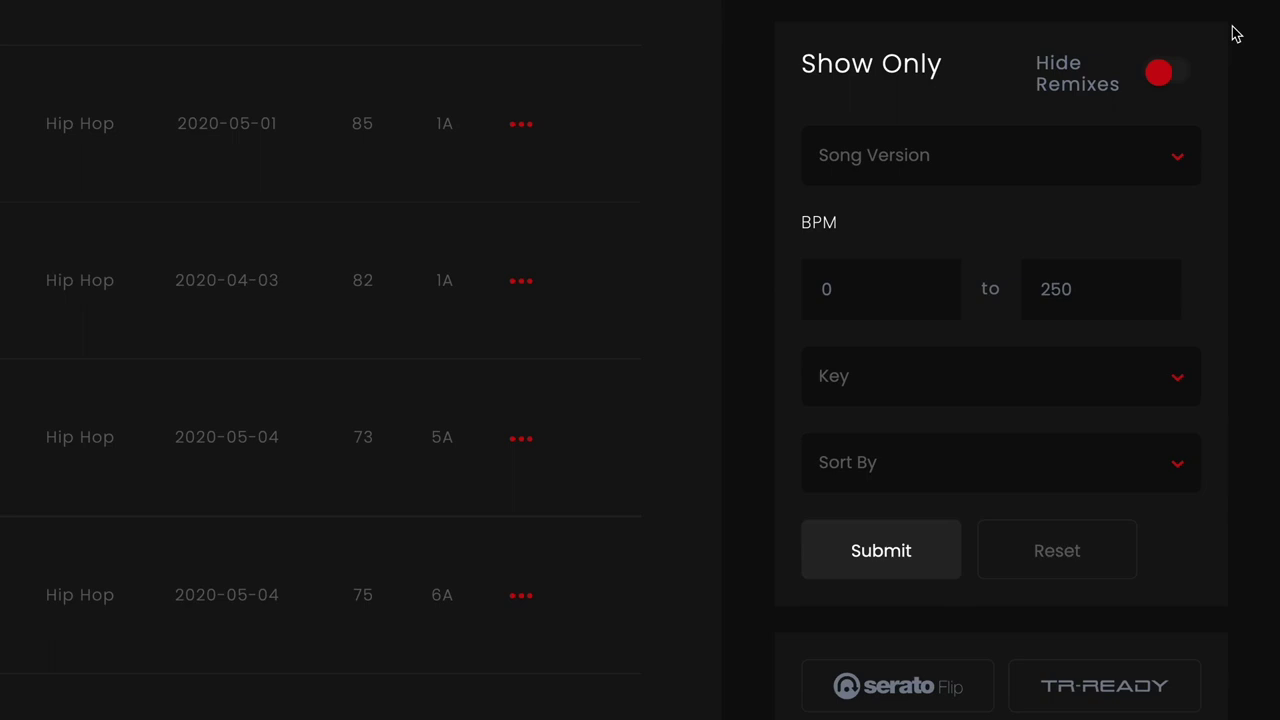
{"action": "left_click", "coordinate": [1174, 156]}
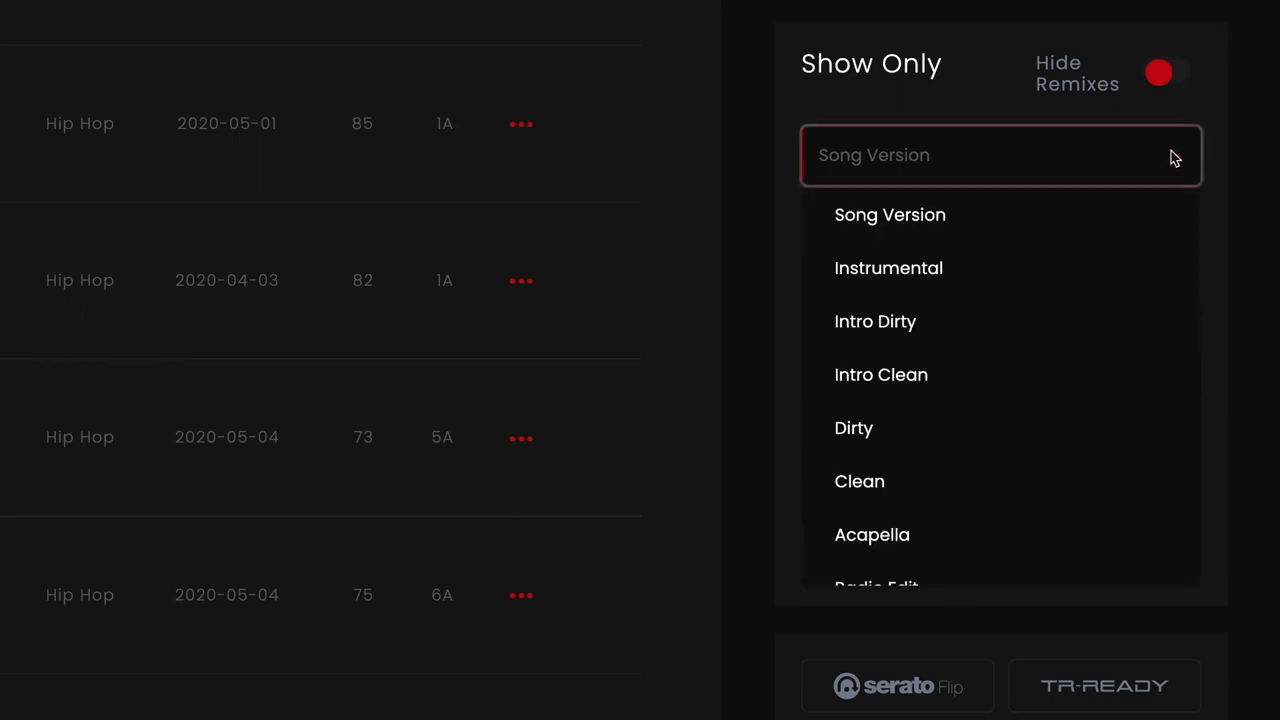
{"action": "left_click", "coordinate": [1137, 357]}
- Set the BPM range to 90–100, sort by date ascending, and submit the filters
{"action": "left_click", "coordinate": [842, 290]}
{"action": "type", "text": "90"}
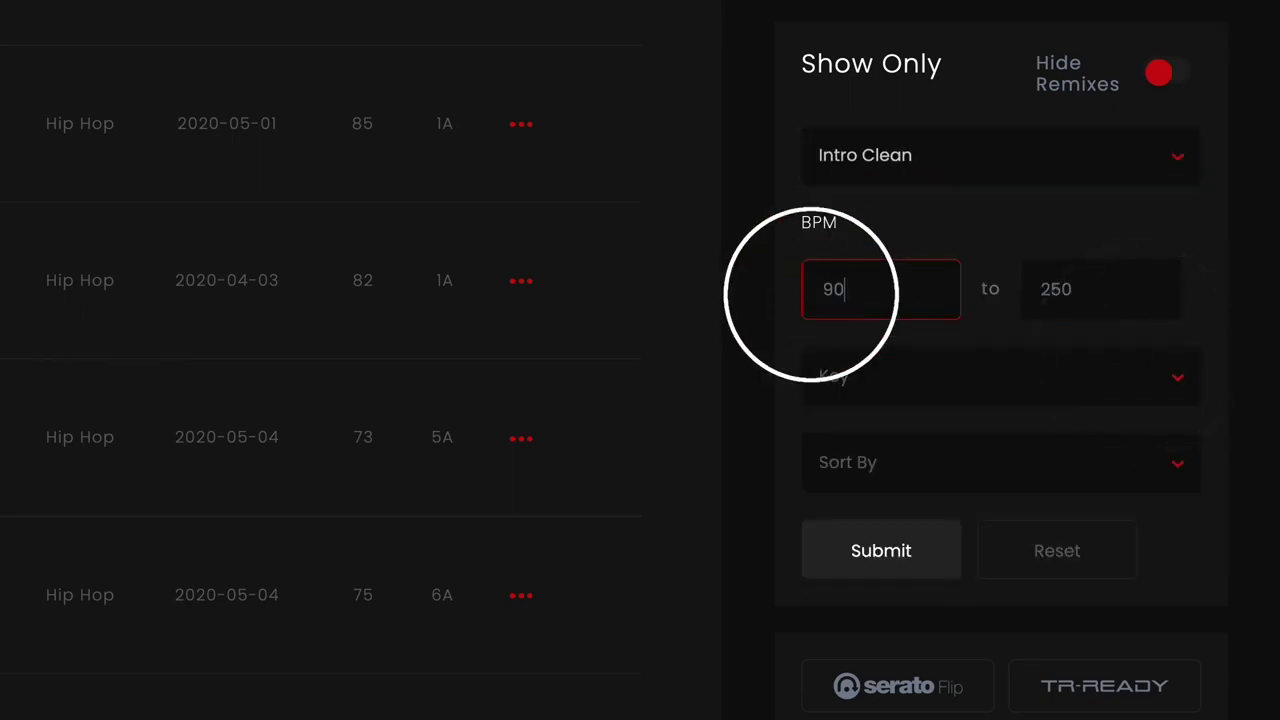
{"action": "left_click", "coordinate": [1060, 289]}
{"action": "type", "text": "100"}
{"action": "left_click", "coordinate": [1183, 383]}
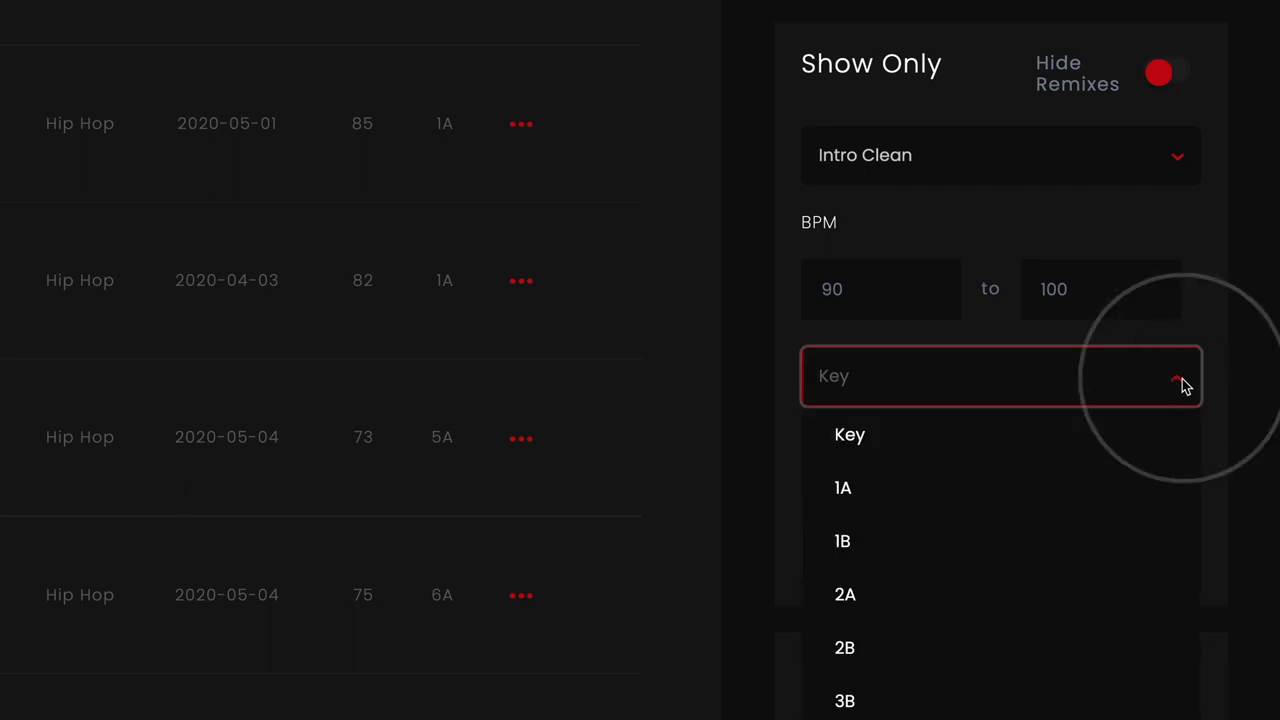
{"action": "left_click", "coordinate": [1218, 405]}
{"action": "scroll", "coordinate": [1200, 380], "scroll_direction": "down", "scroll_amount": 2}
{"action": "left_click", "coordinate": [1175, 272]}
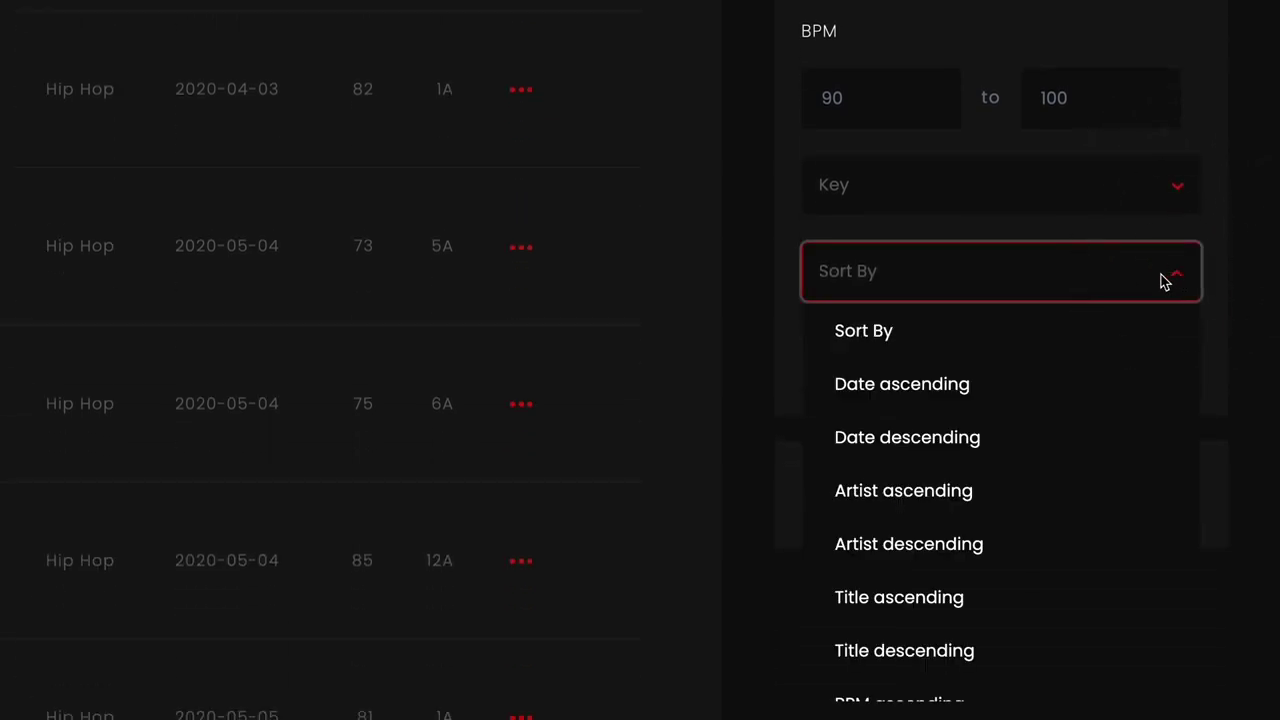
{"action": "left_click", "coordinate": [1104, 402]}
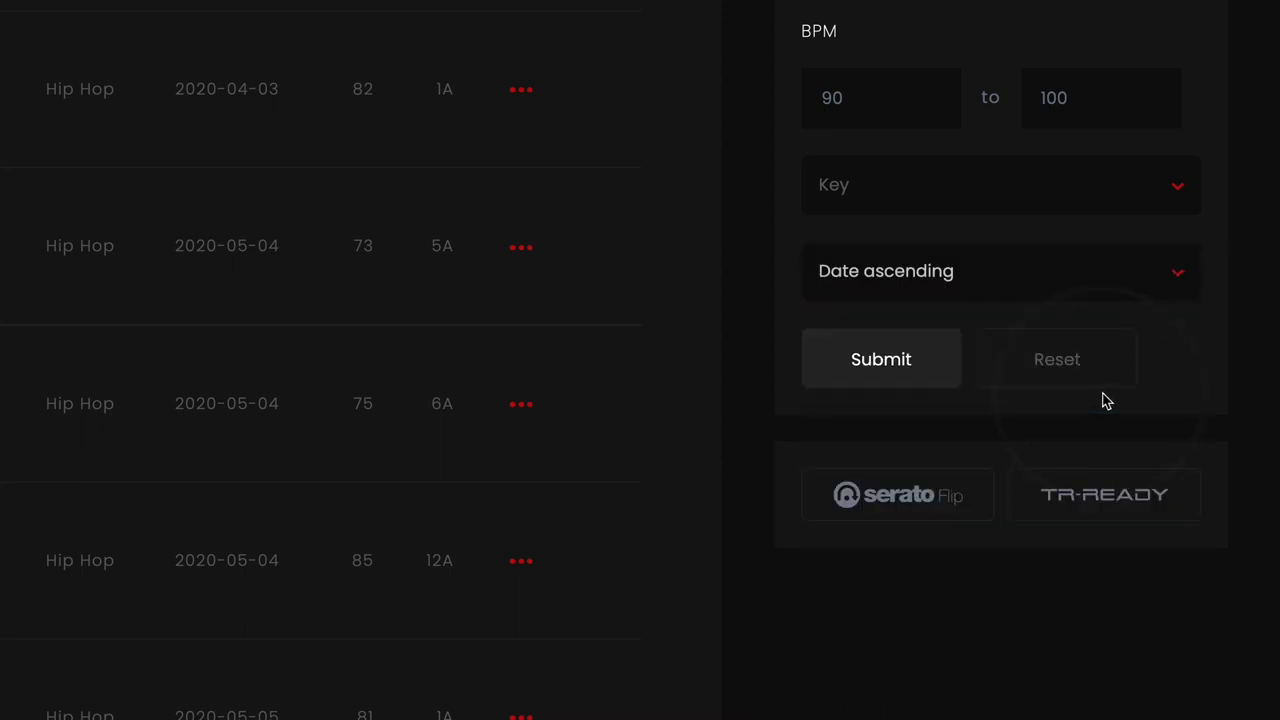
{"action": "left_click", "coordinate": [916, 363]}
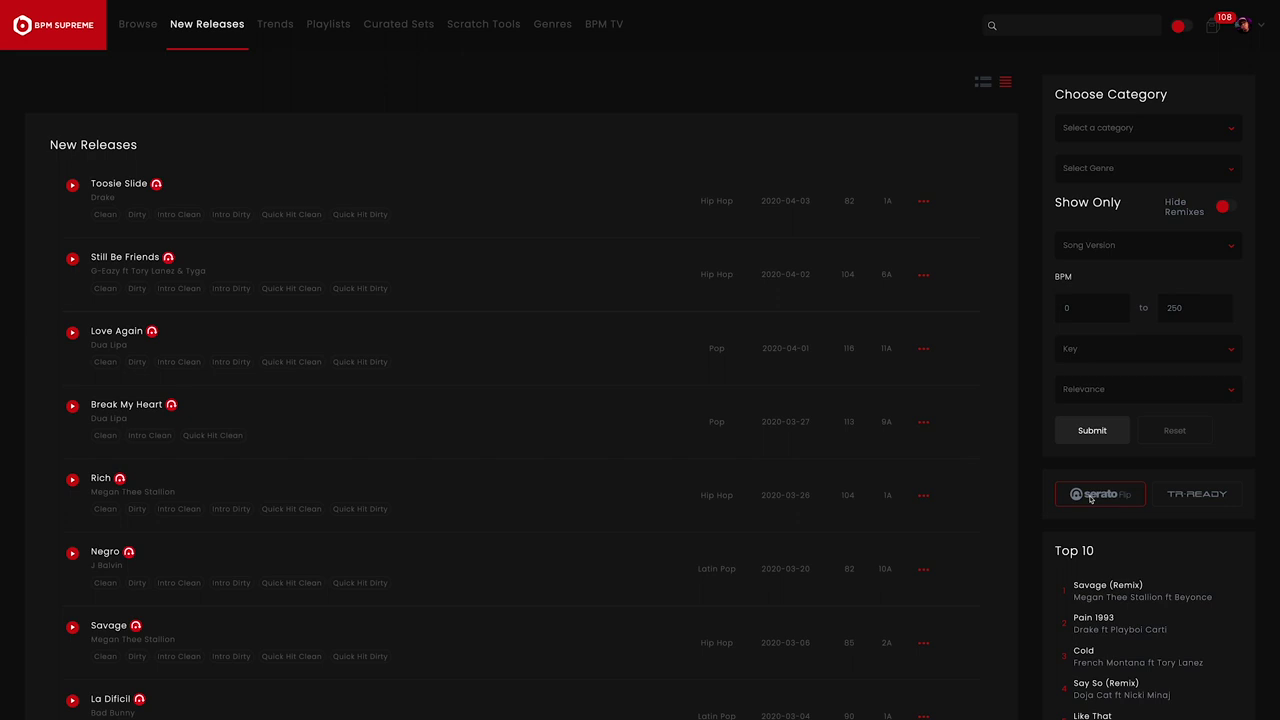
- Deselect the Serato Flip filter in the sidebar
{"action": "left_click", "coordinate": [1091, 498]}
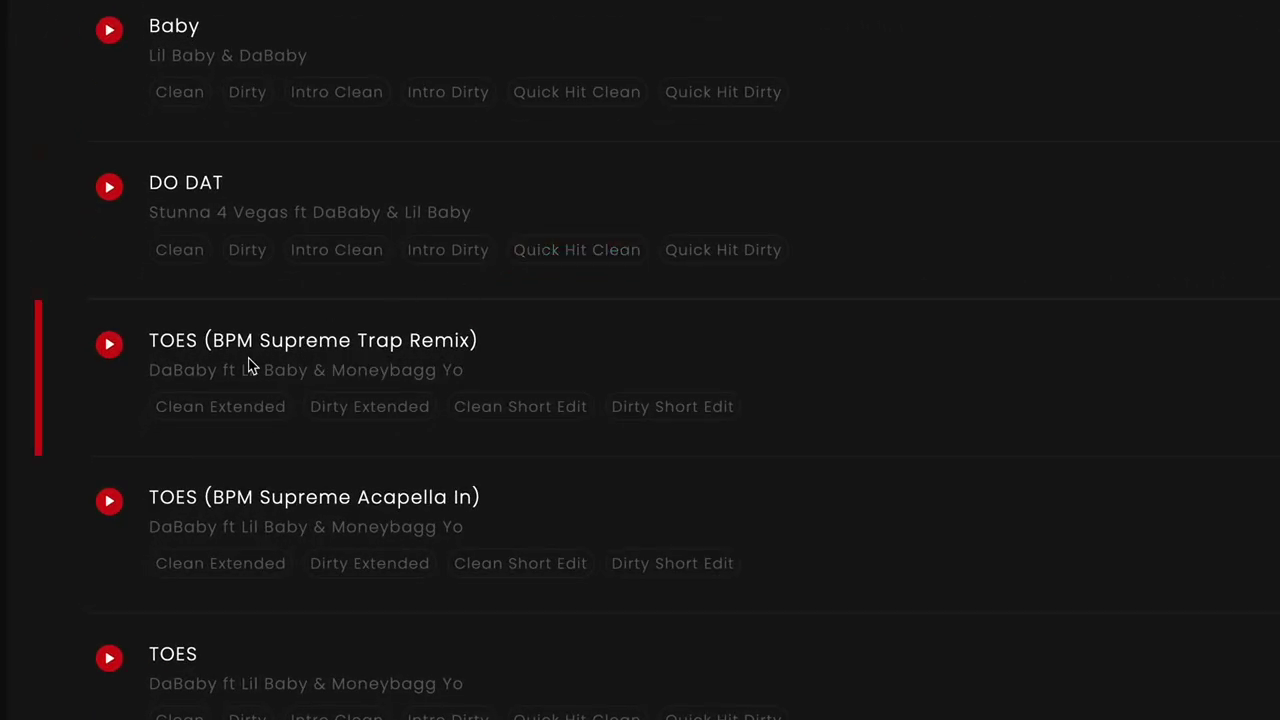
- Browse DaBaby's artist tracks, then filter New Releases to 100 BPM
{"action": "left_click", "coordinate": [196, 372]}
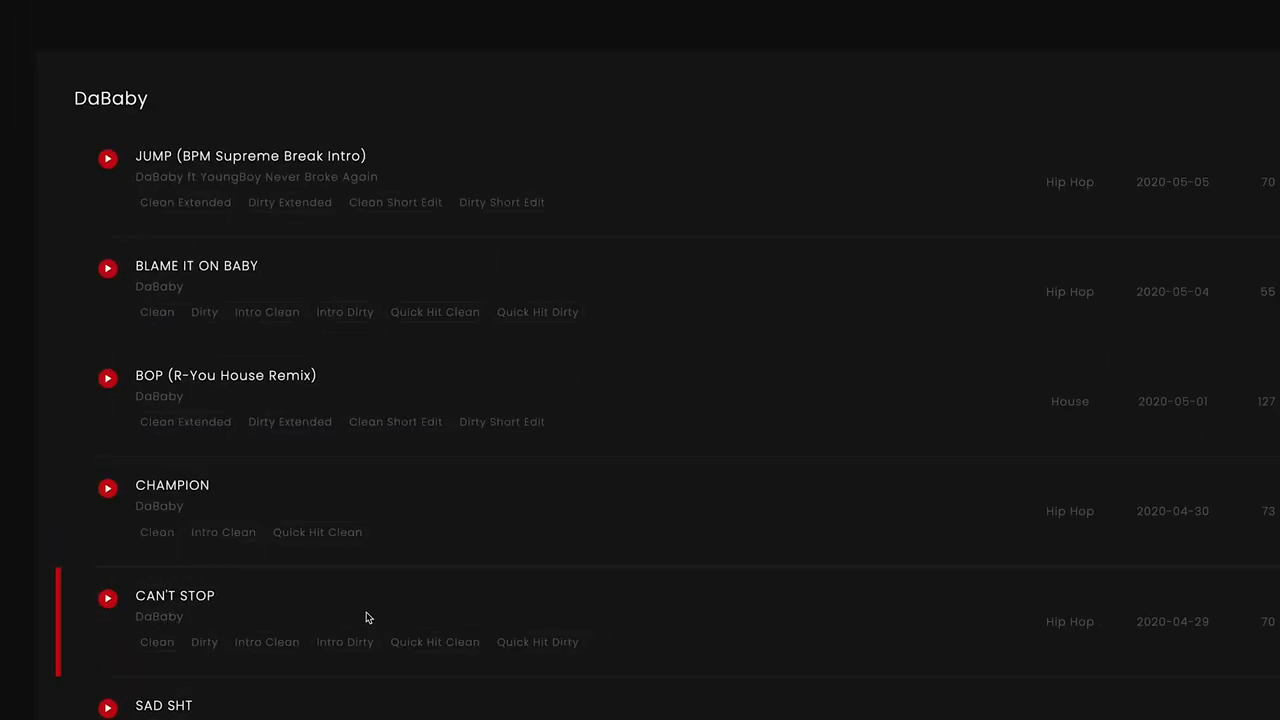
{"action": "scroll", "coordinate": [640, 400], "scroll_direction": "down", "scroll_amount": 5}
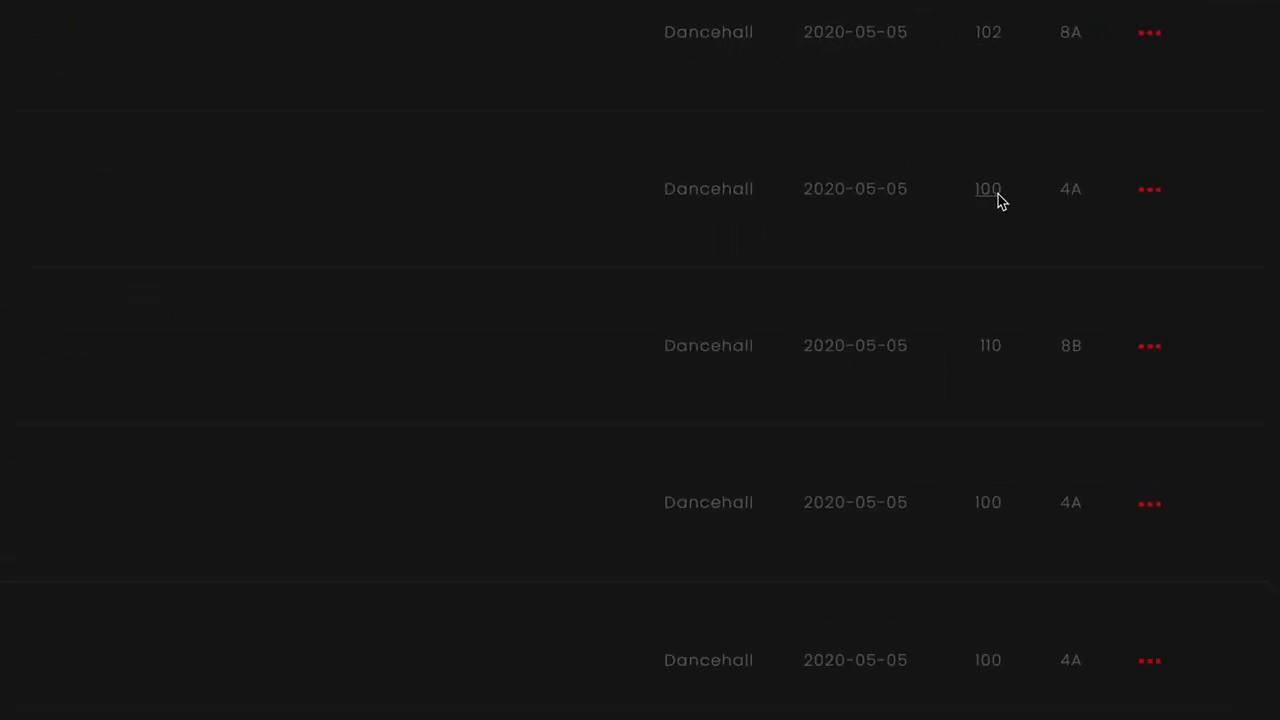
{"action": "left_click", "coordinate": [997, 193]}
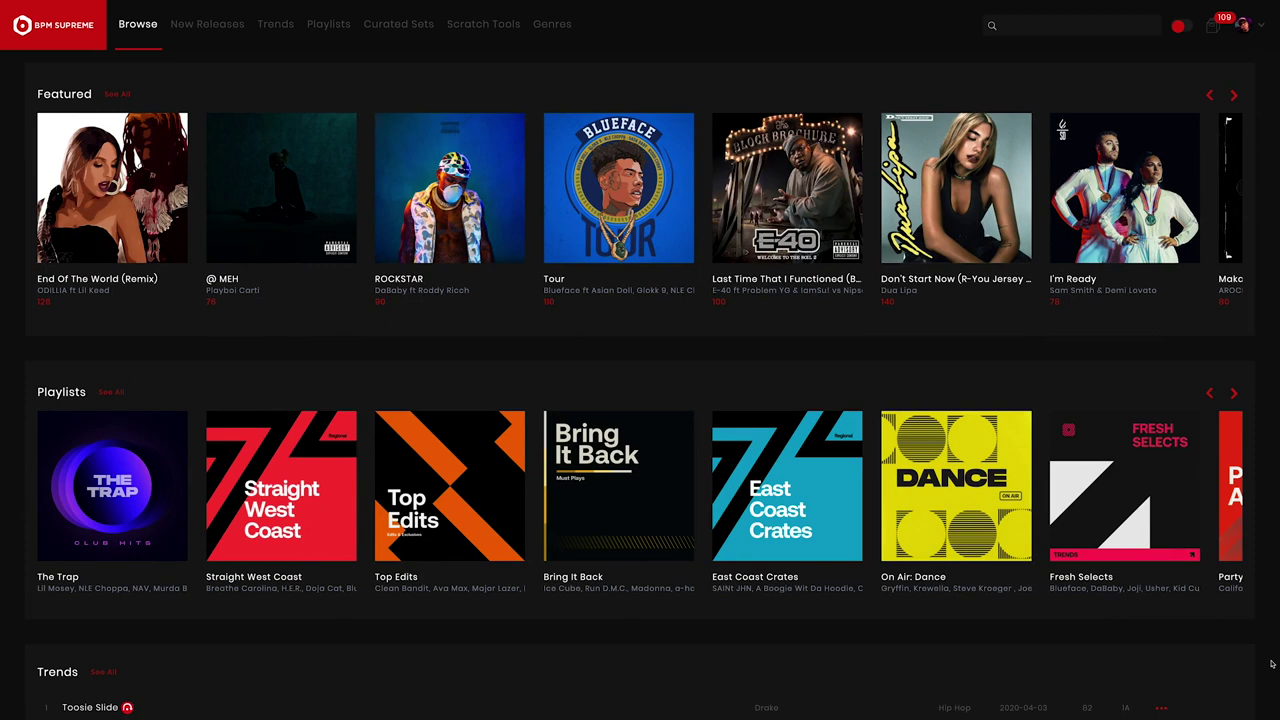
- Scroll down the Browse page past Playlists and Trends toward the crate
{"action": "scroll", "coordinate": [1272, 663], "scroll_direction": "down", "scroll_amount": 3}
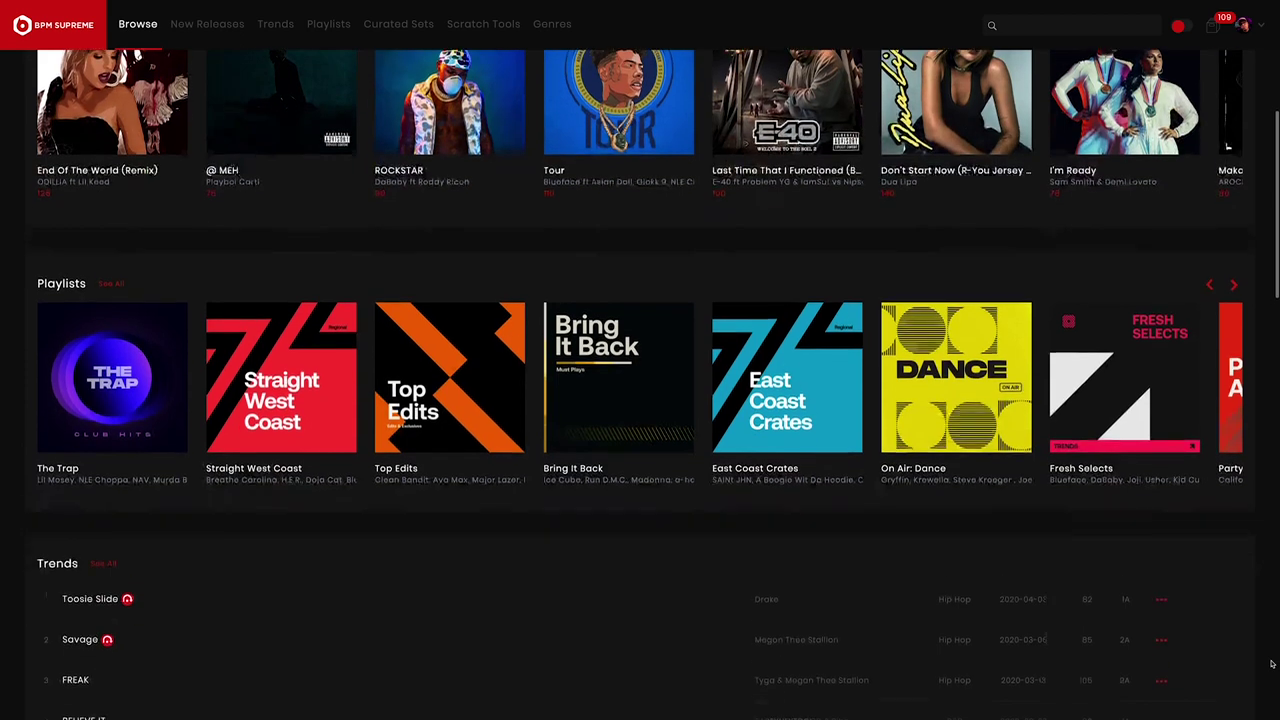
{"action": "scroll", "coordinate": [1272, 663], "scroll_direction": "down", "scroll_amount": 1}
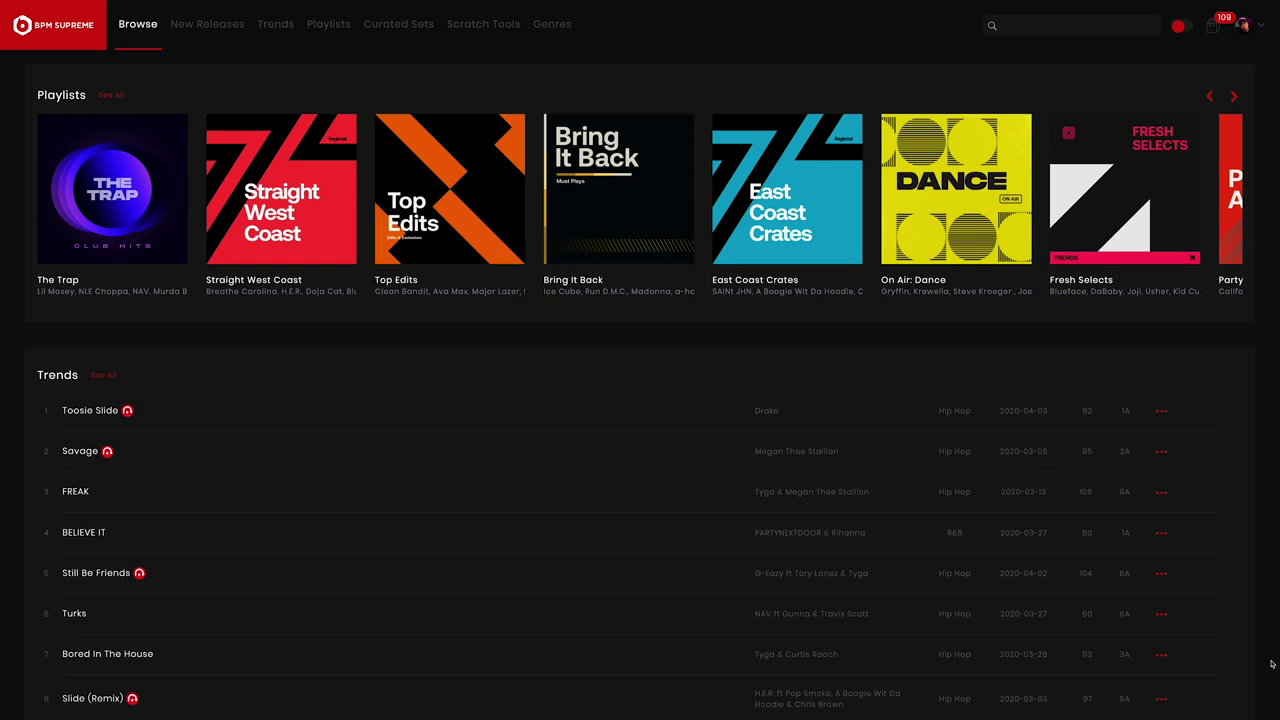
{"action": "scroll", "coordinate": [1272, 663], "scroll_direction": "down", "scroll_amount": 3}
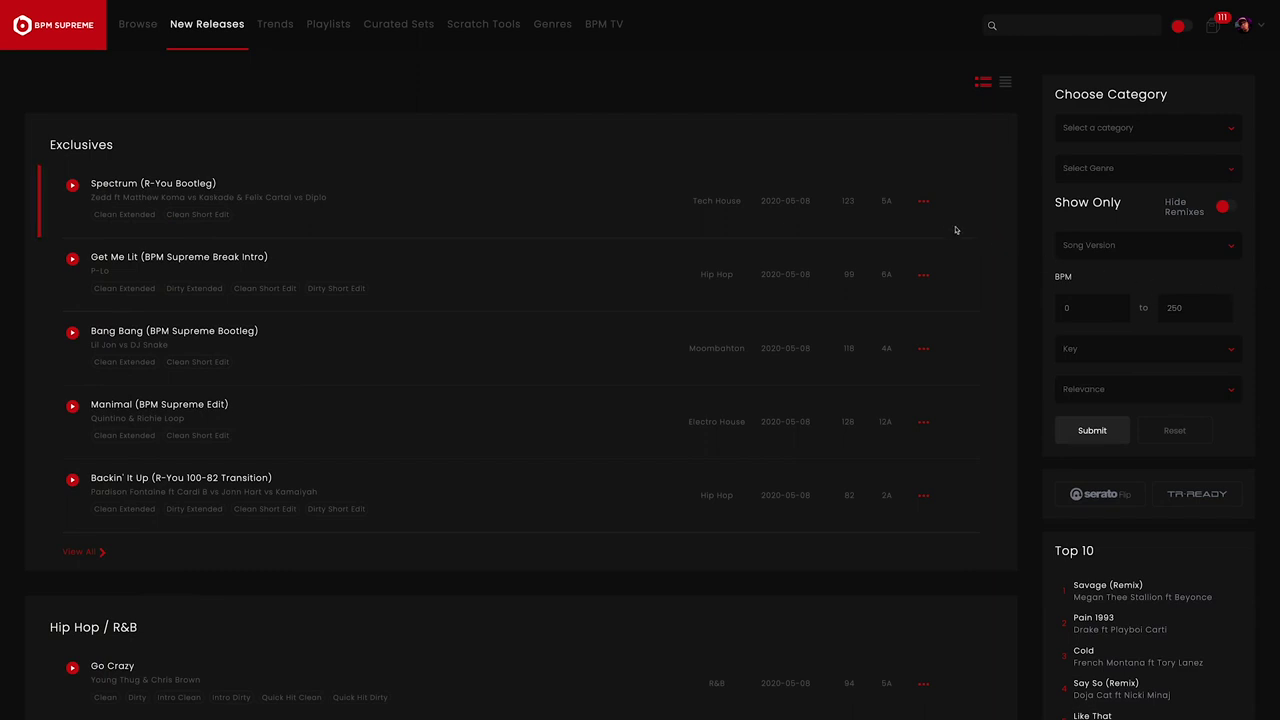
- Add Spectrum (R-You Bootleg) Clean Extended to the crate, then remove it
{"action": "left_click", "coordinate": [924, 205]}
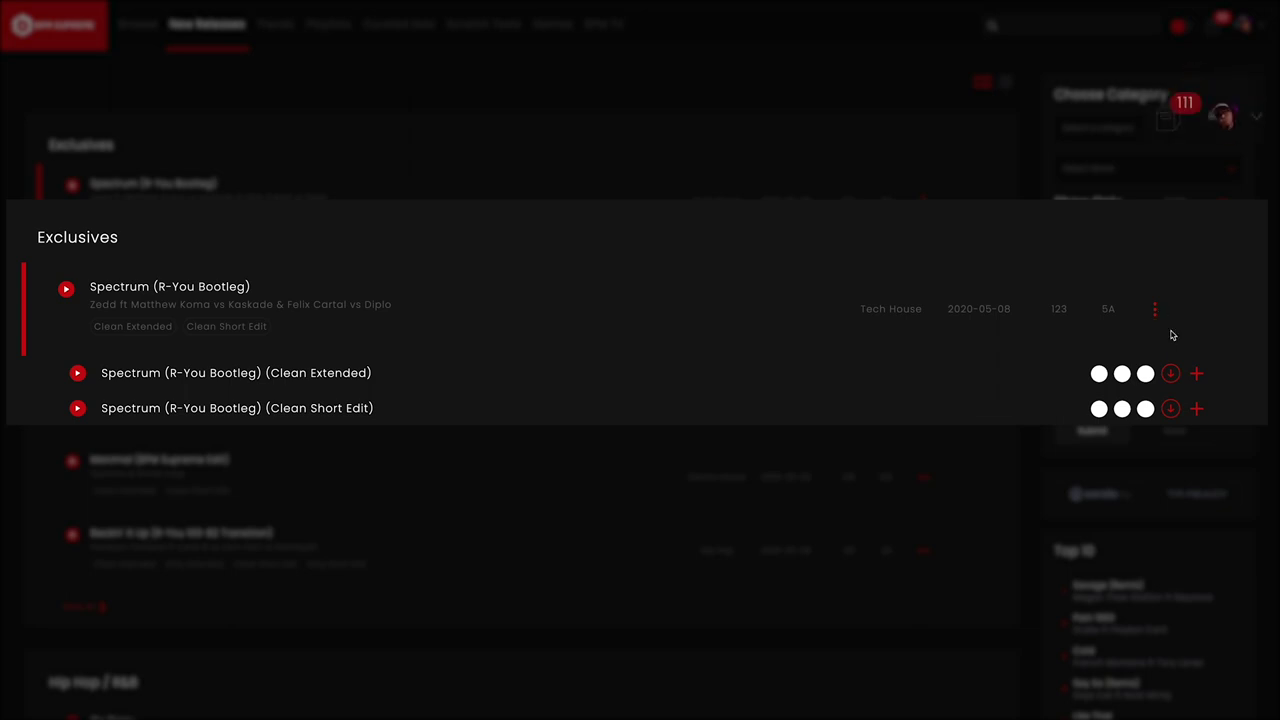
{"action": "left_click", "coordinate": [1198, 375]}
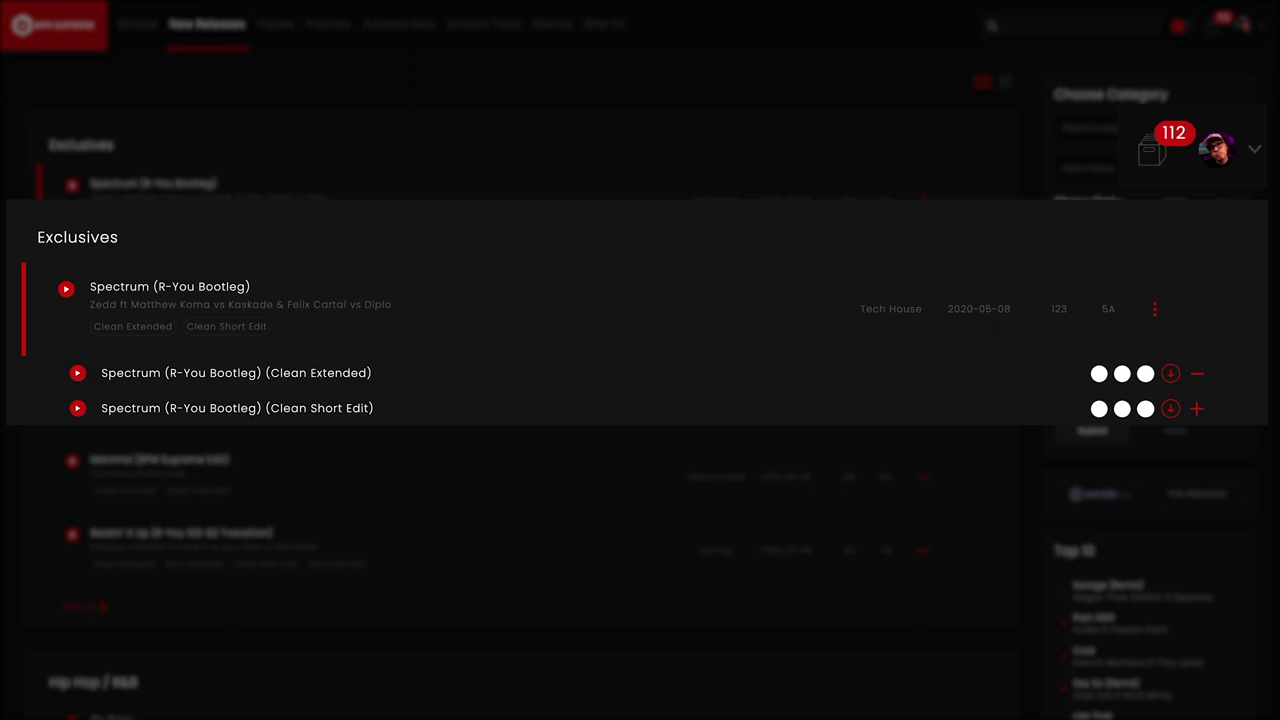
{"action": "left_click", "coordinate": [1198, 376]}
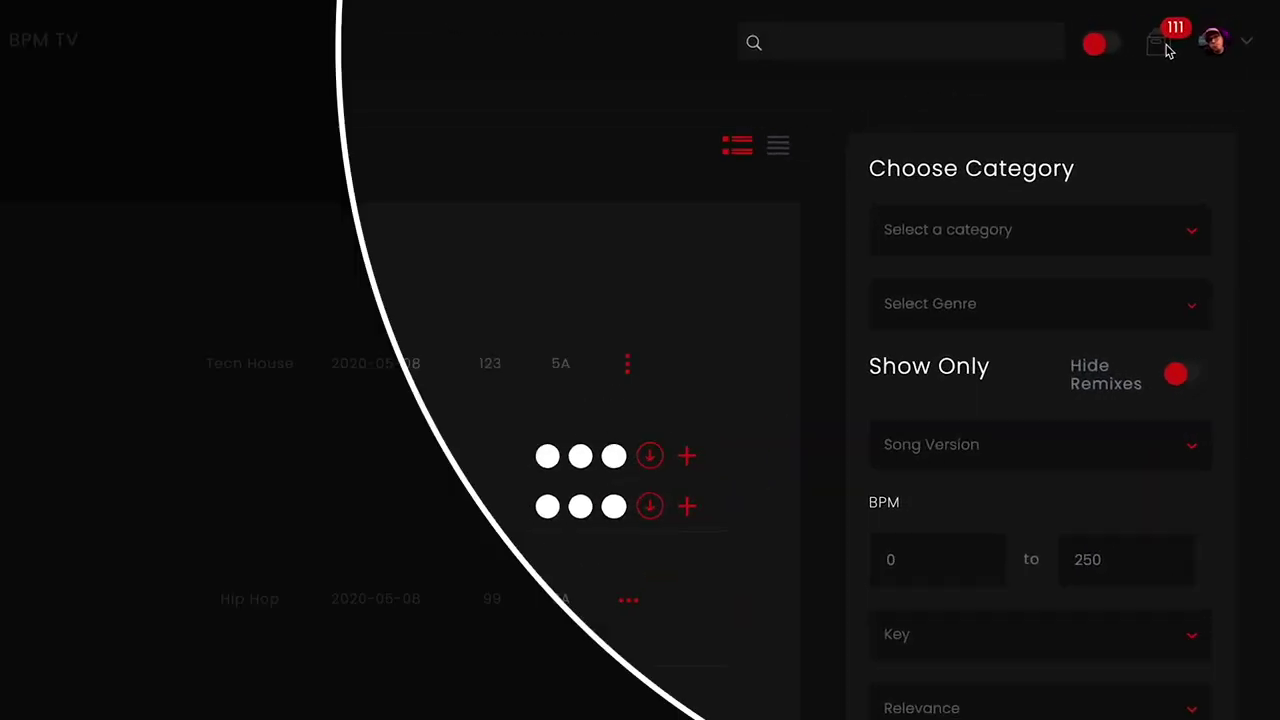
- Open the crate and download When To Say When (Intro Dirty) and the Barbra Streisand Clean Short Edit
{"action": "left_click", "coordinate": [1167, 48]}
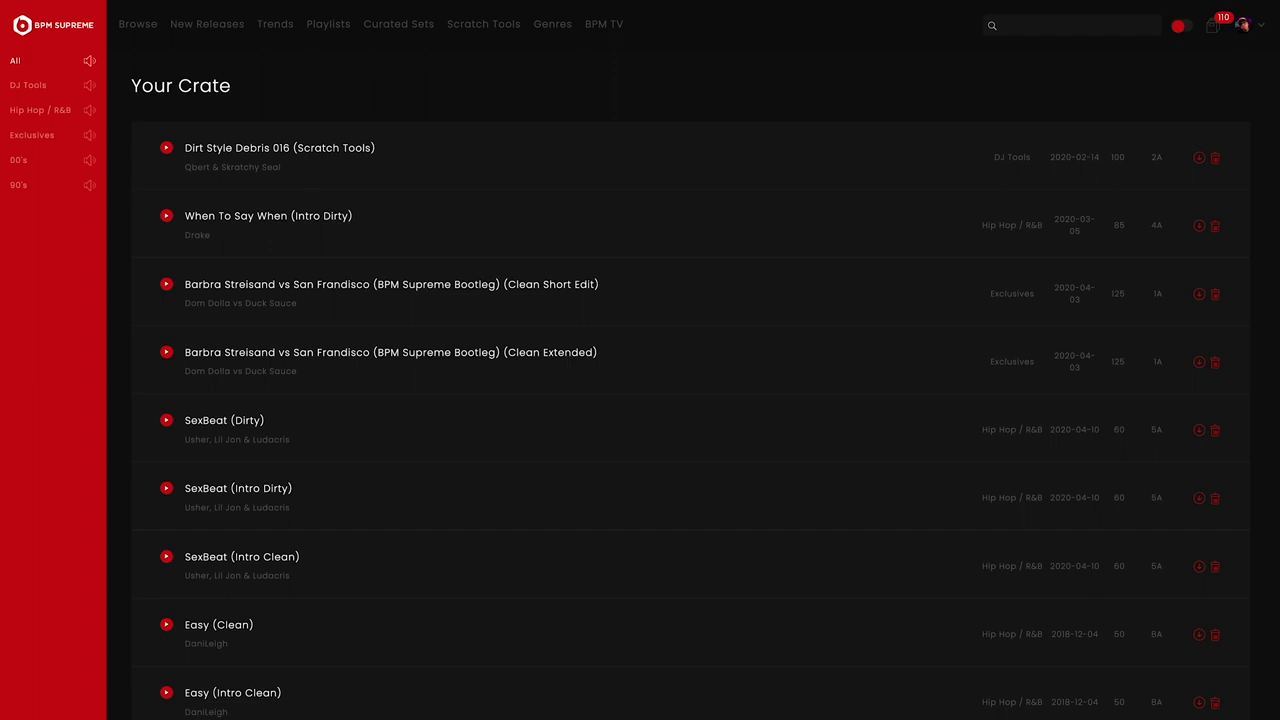
{"action": "left_click", "coordinate": [1199, 229]}
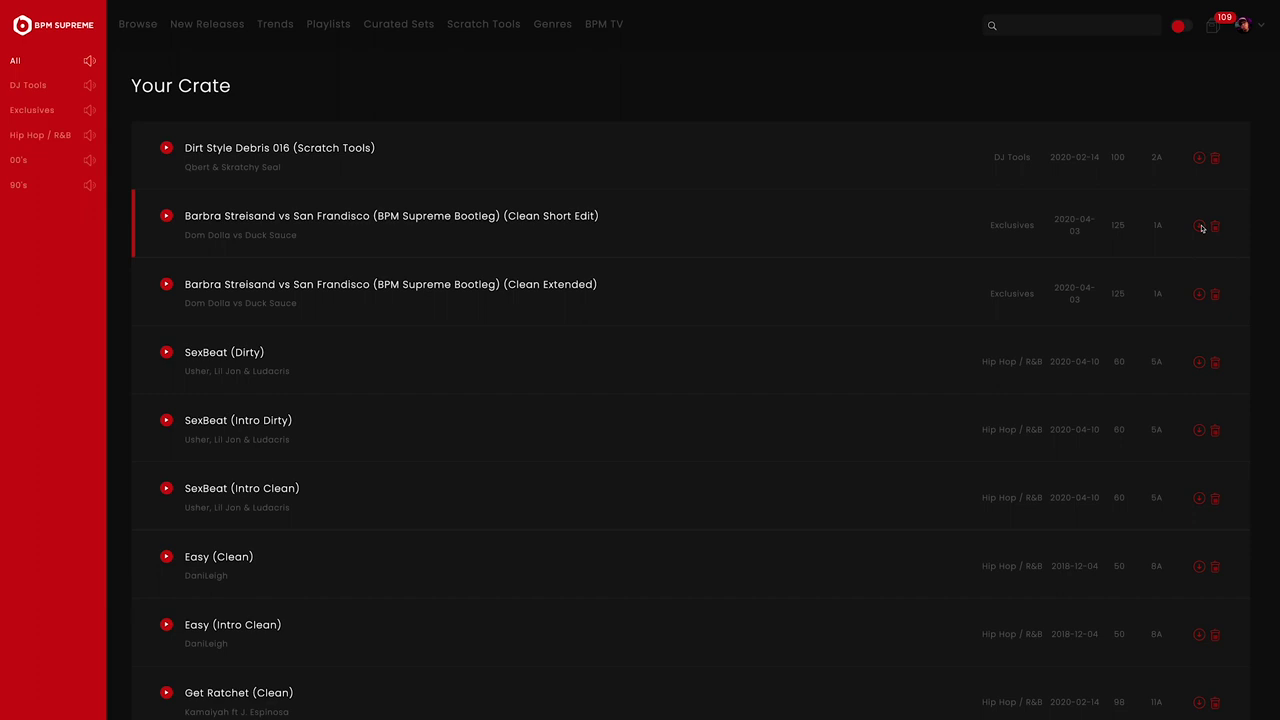
{"action": "left_click", "coordinate": [1201, 228]}
- Delete SexBeat (Dirty) from Your Crate and scroll down the remaining list
{"action": "left_click", "coordinate": [1215, 365]}
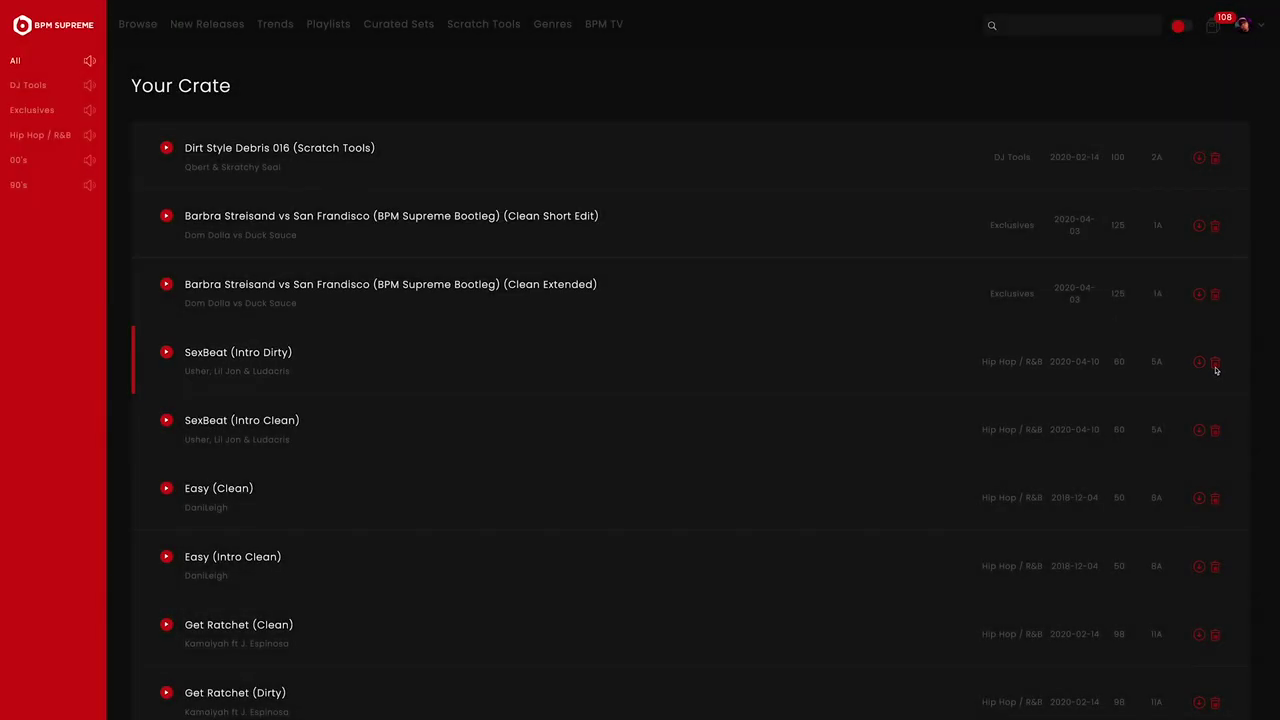
{"action": "scroll", "coordinate": [1215, 370], "scroll_direction": "down", "scroll_amount": 10}
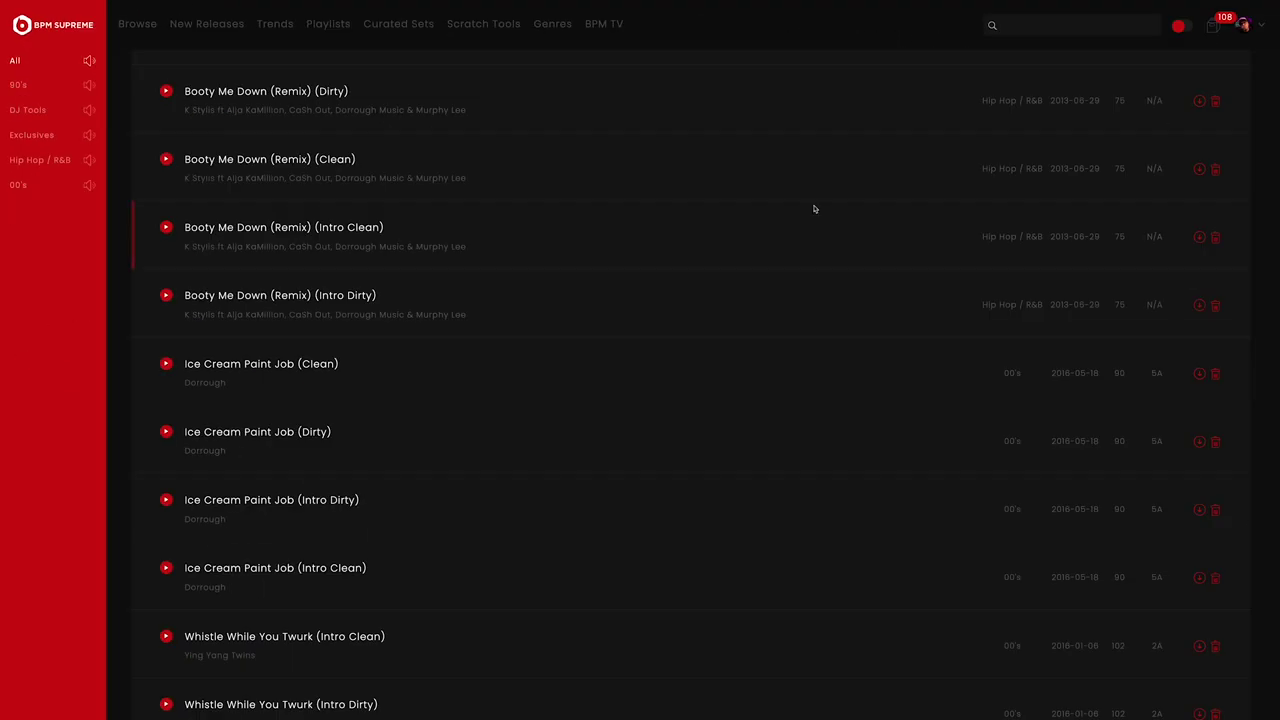
- Filter the crate by 90's, DJ Tools, Exclusives, and finally Hip Hop / R&B
{"action": "left_click", "coordinate": [72, 86]}
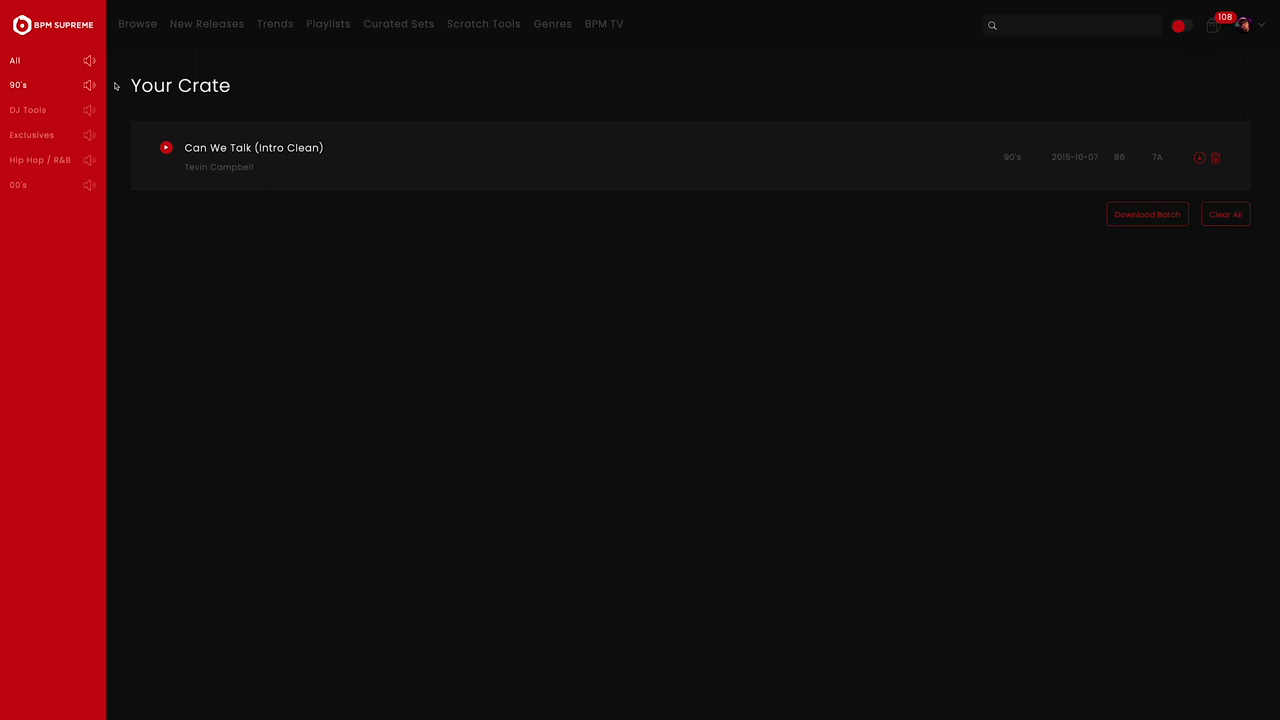
{"action": "left_click", "coordinate": [55, 110]}
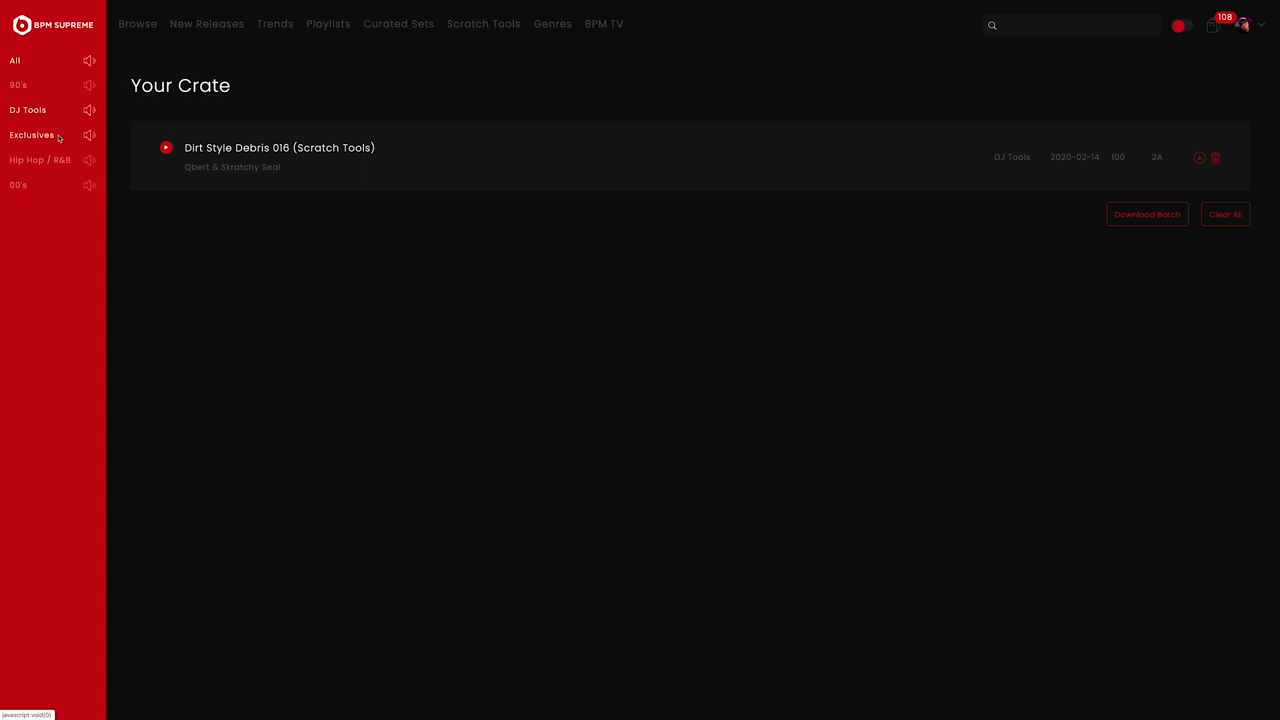
{"action": "left_click", "coordinate": [59, 138]}
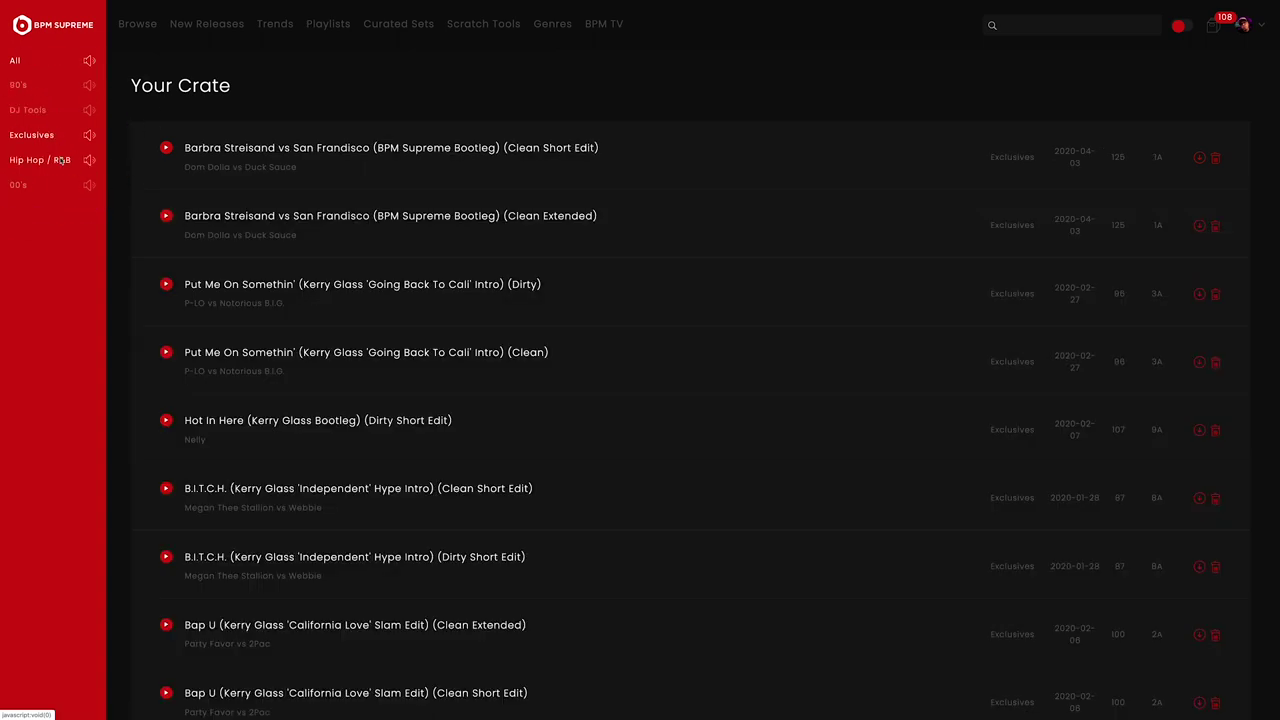
{"action": "left_click", "coordinate": [62, 160]}
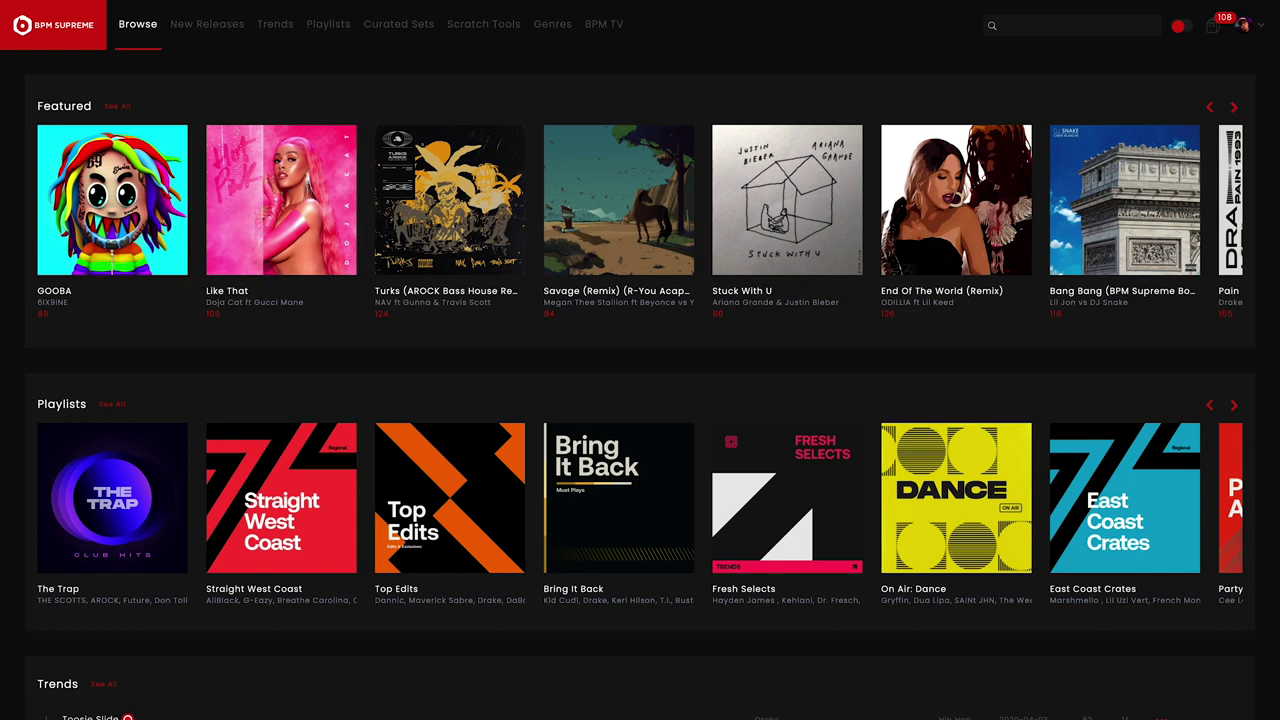
- Go to My Account from the avatar menu to see profile, password, payment and membership details
{"action": "left_click", "coordinate": [1261, 28]}
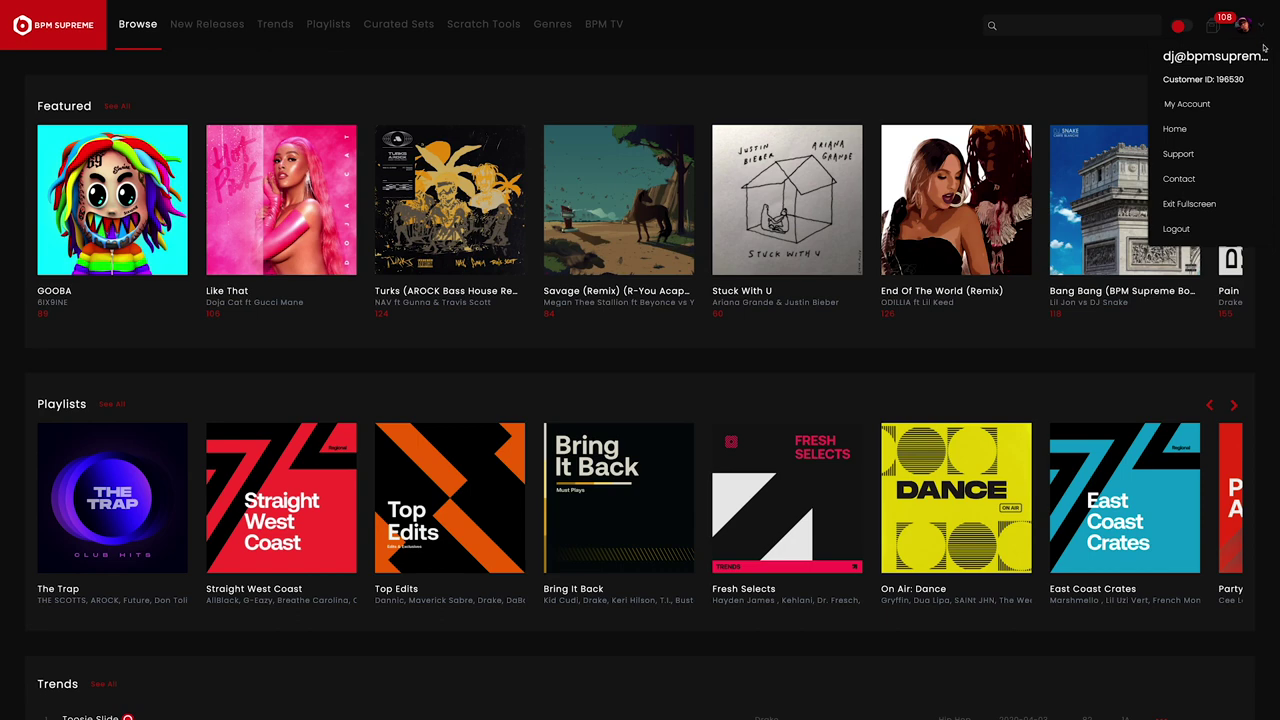
{"action": "left_click", "coordinate": [1219, 104]}
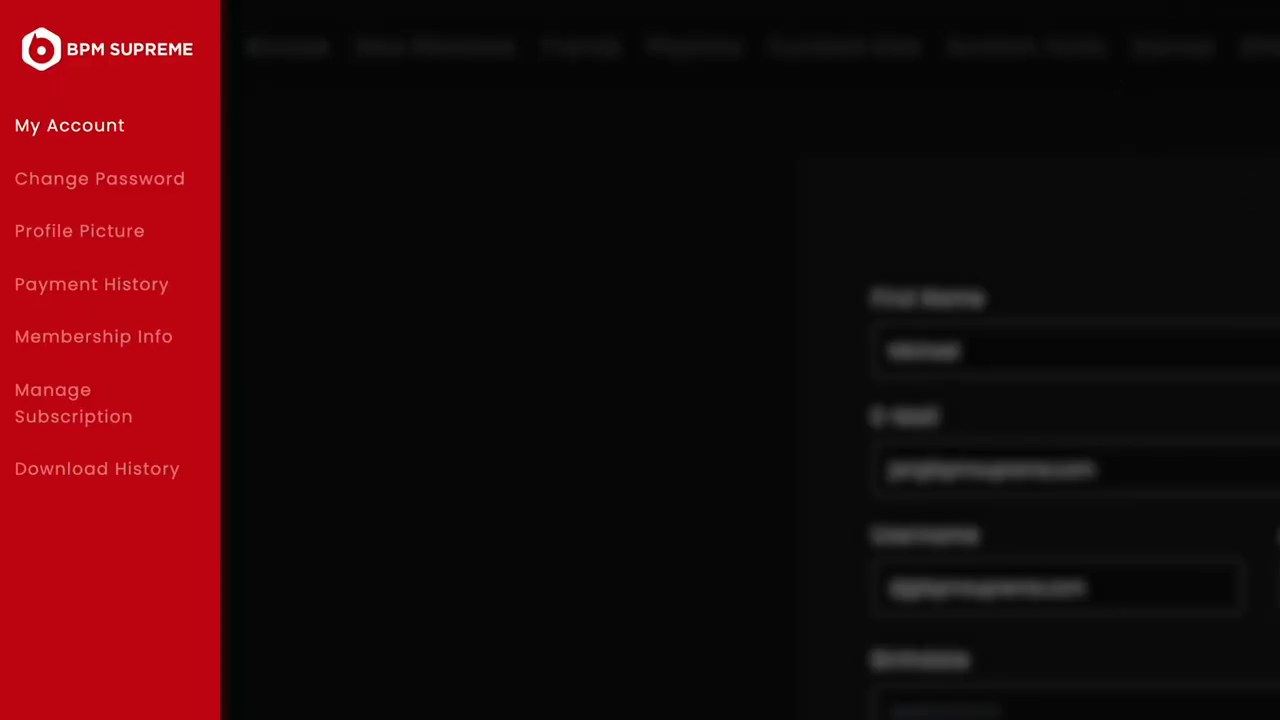
- Show the download history limited to the Pop / Mainstream category
{"action": "left_click", "coordinate": [138, 470]}
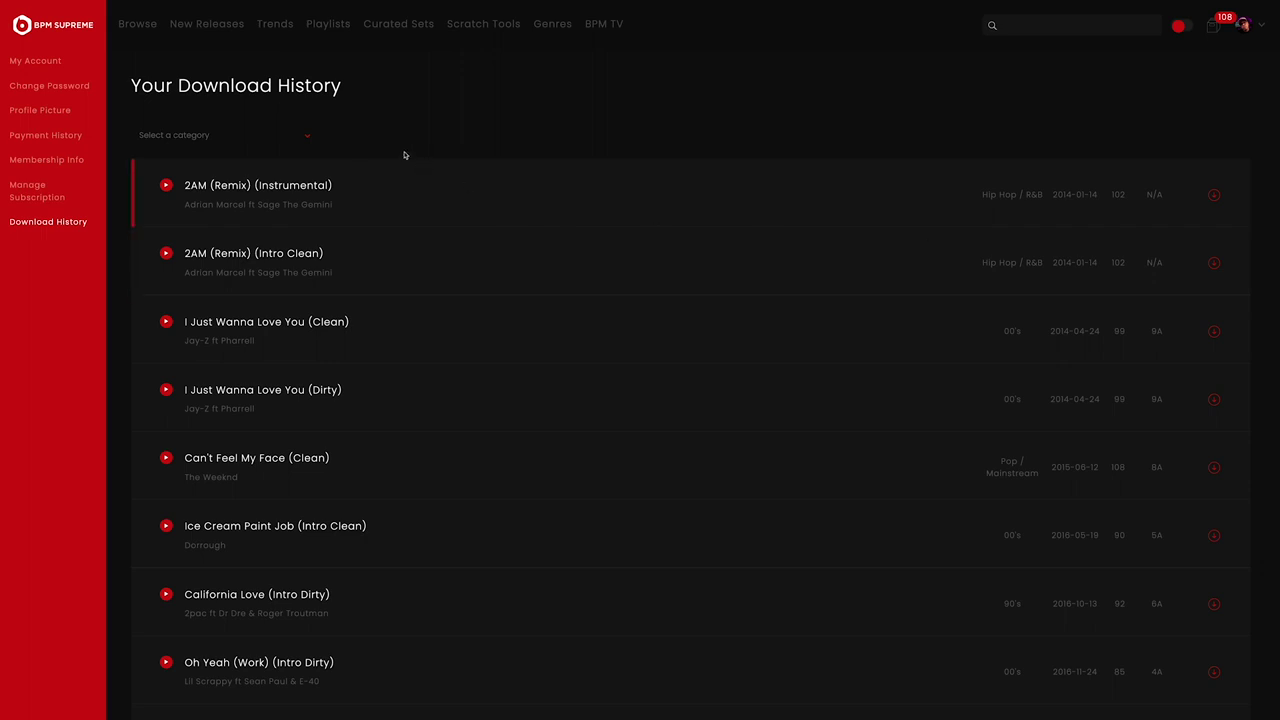
{"action": "left_click", "coordinate": [311, 138]}
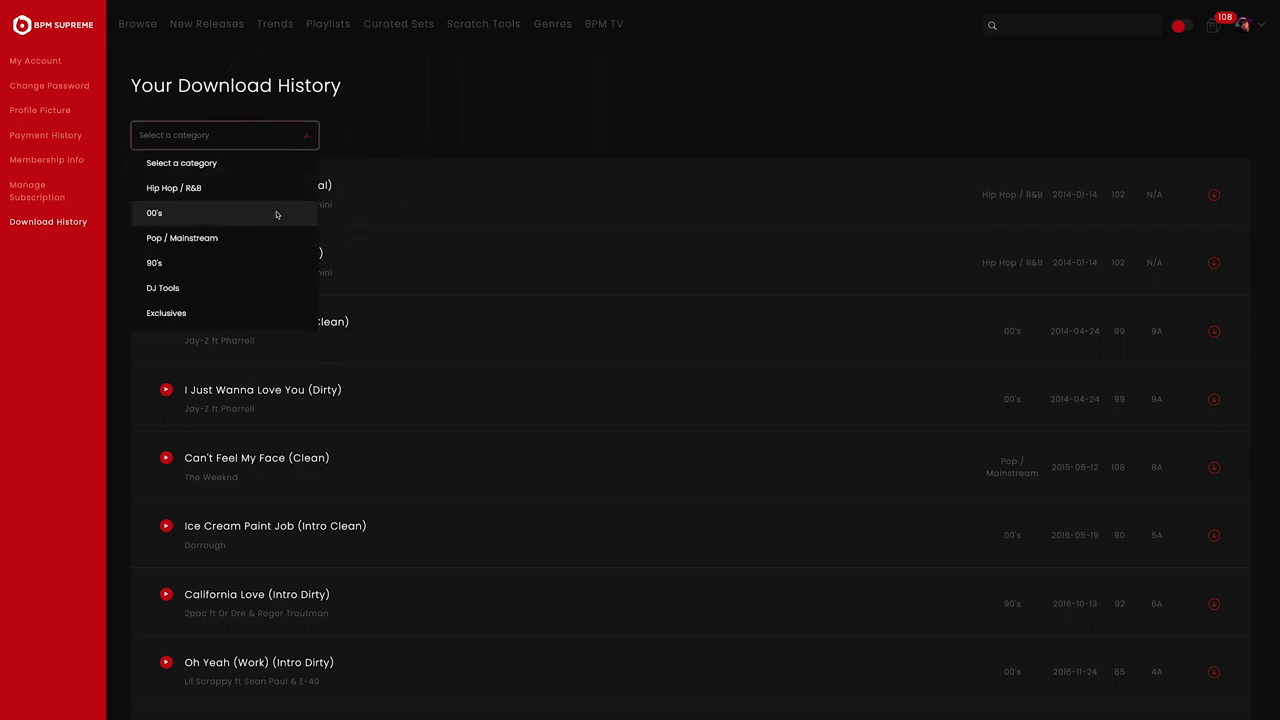
{"action": "left_click", "coordinate": [272, 236]}
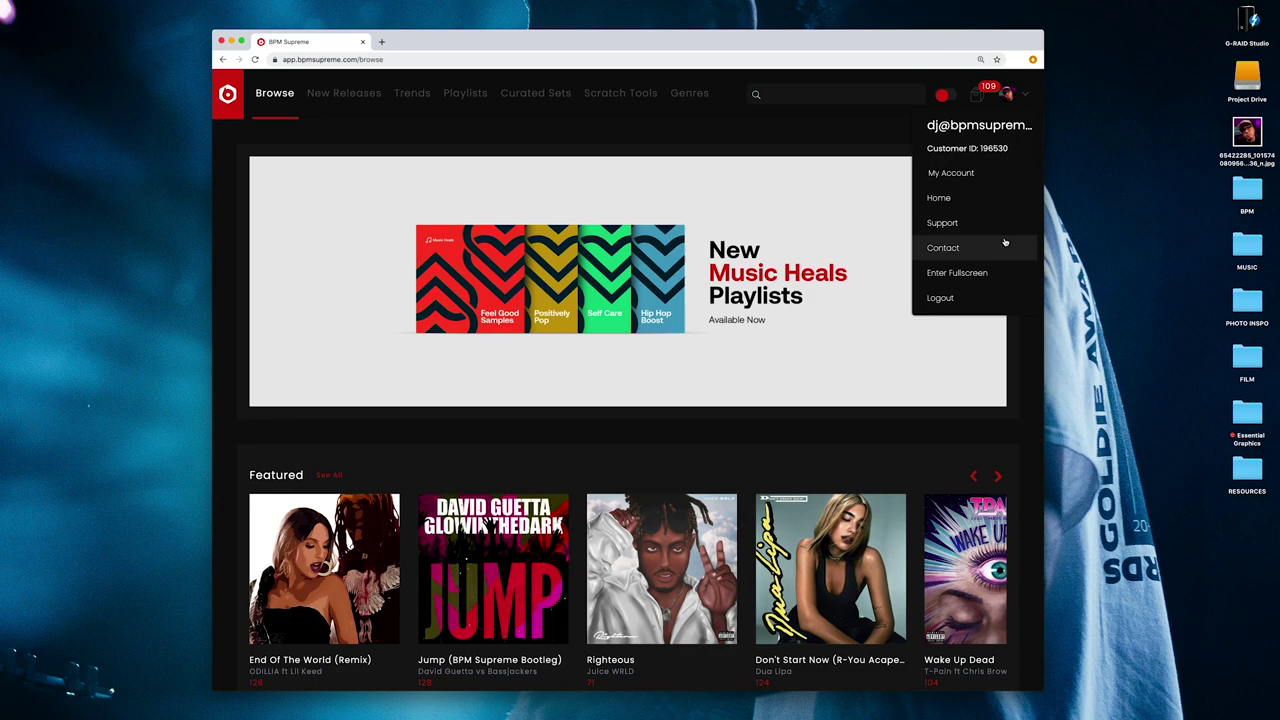
- Switch the site to full screen and open Your Crate of saved tracks
{"action": "left_click", "coordinate": [1000, 275]}
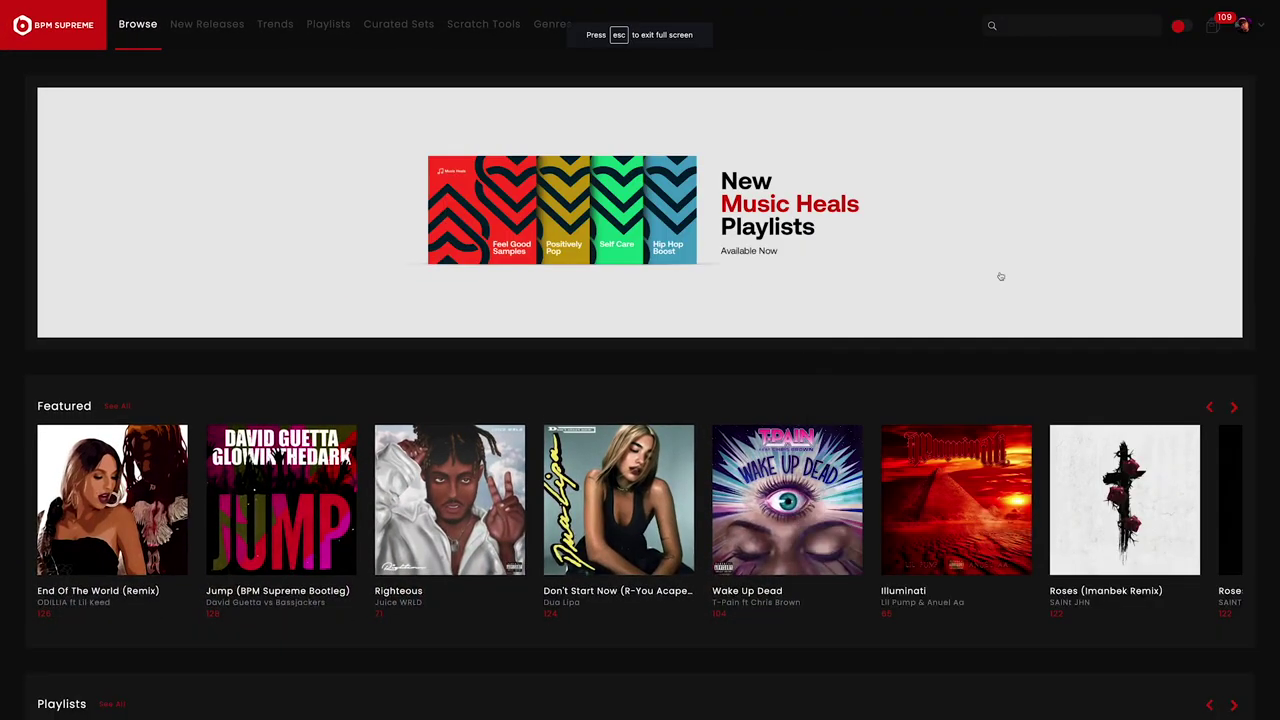
{"action": "left_click", "coordinate": [1213, 27]}
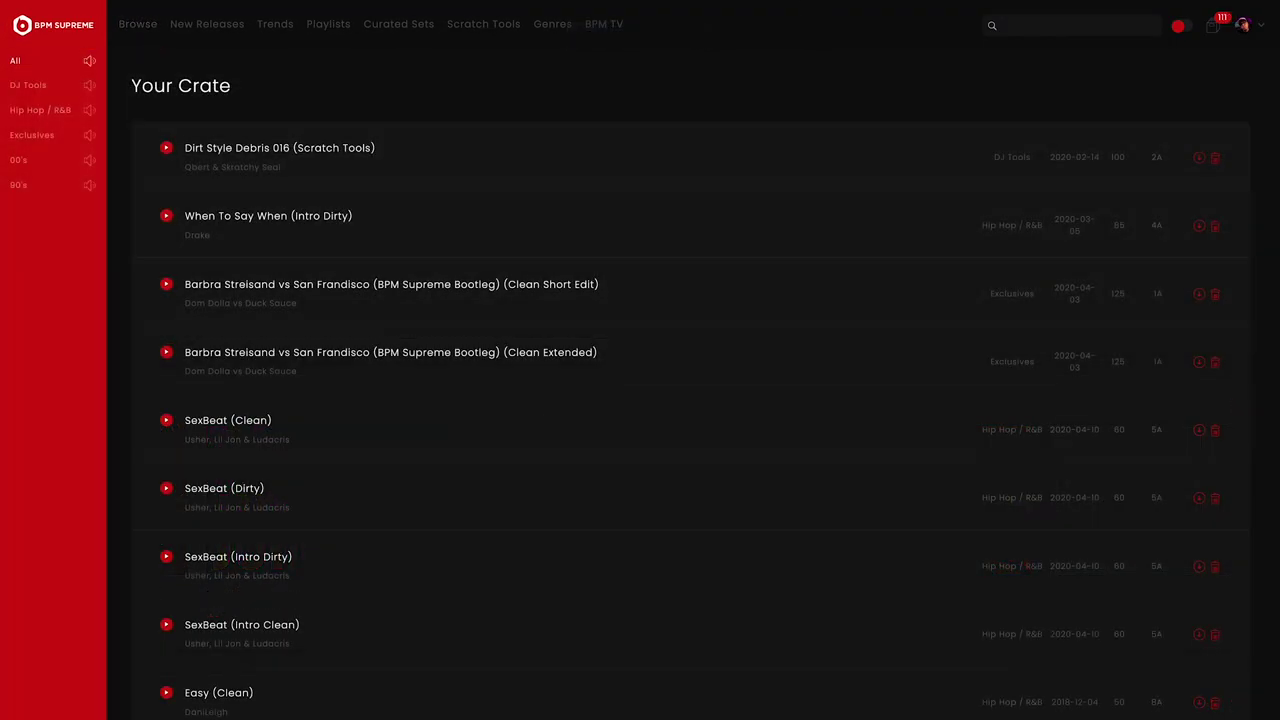